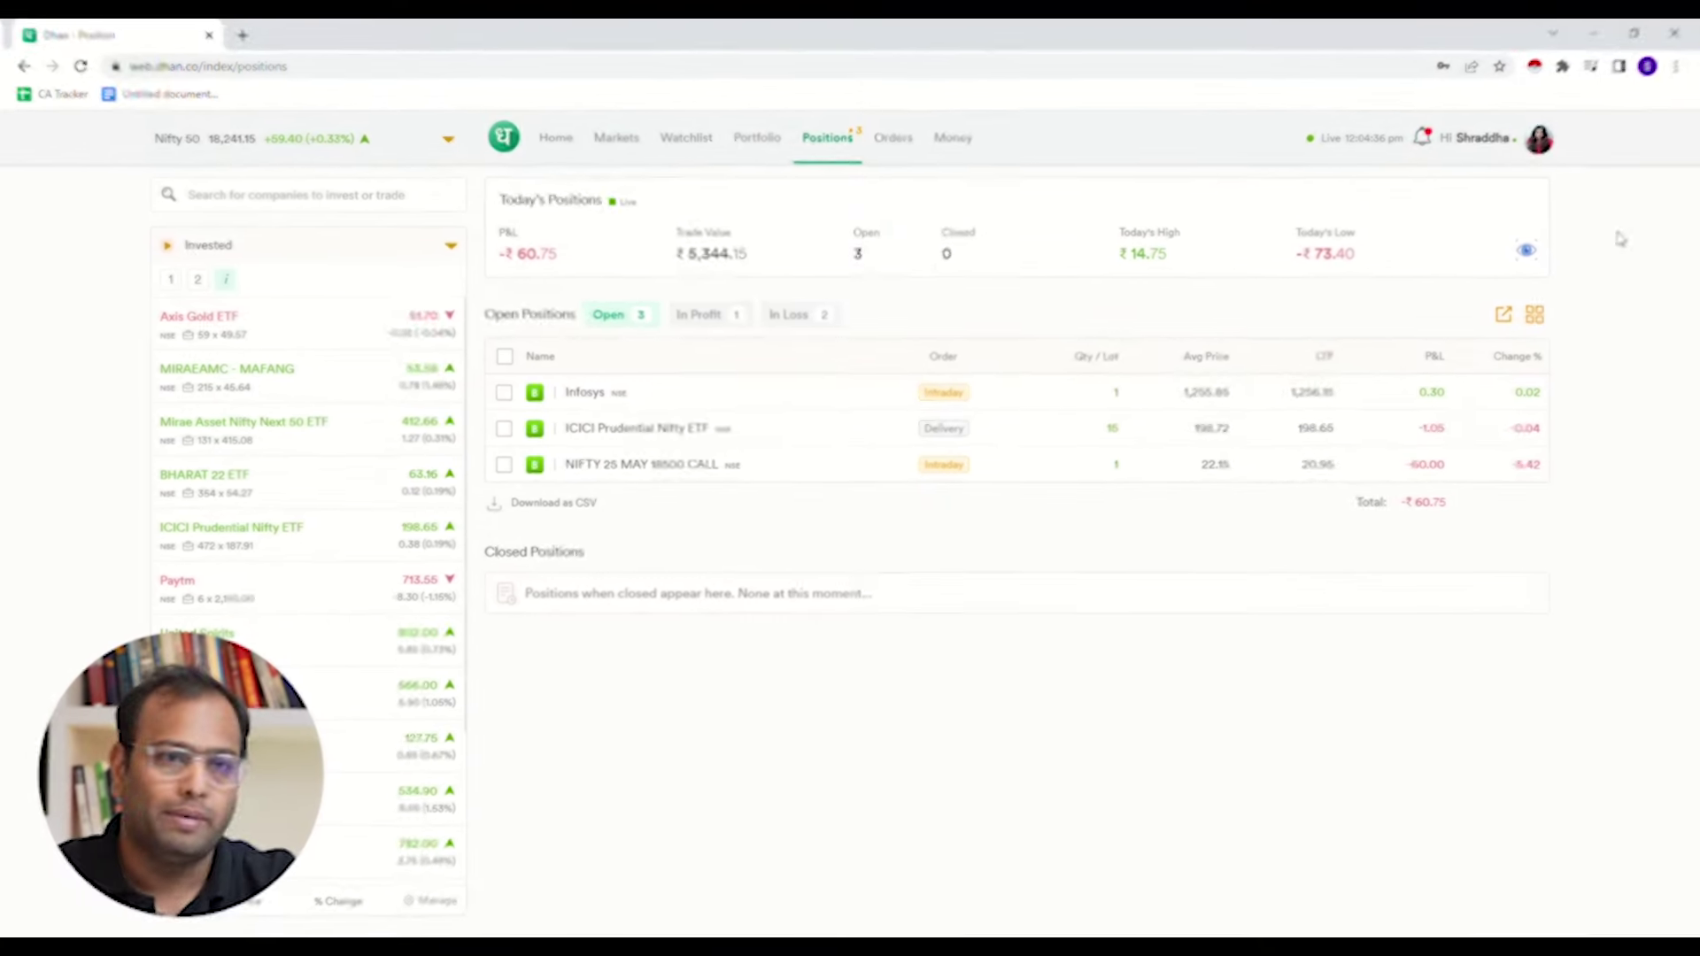
Open position management for the NIFTY 25 MAY 18500 CALL and add a stop loss
mouse_move(613, 396)
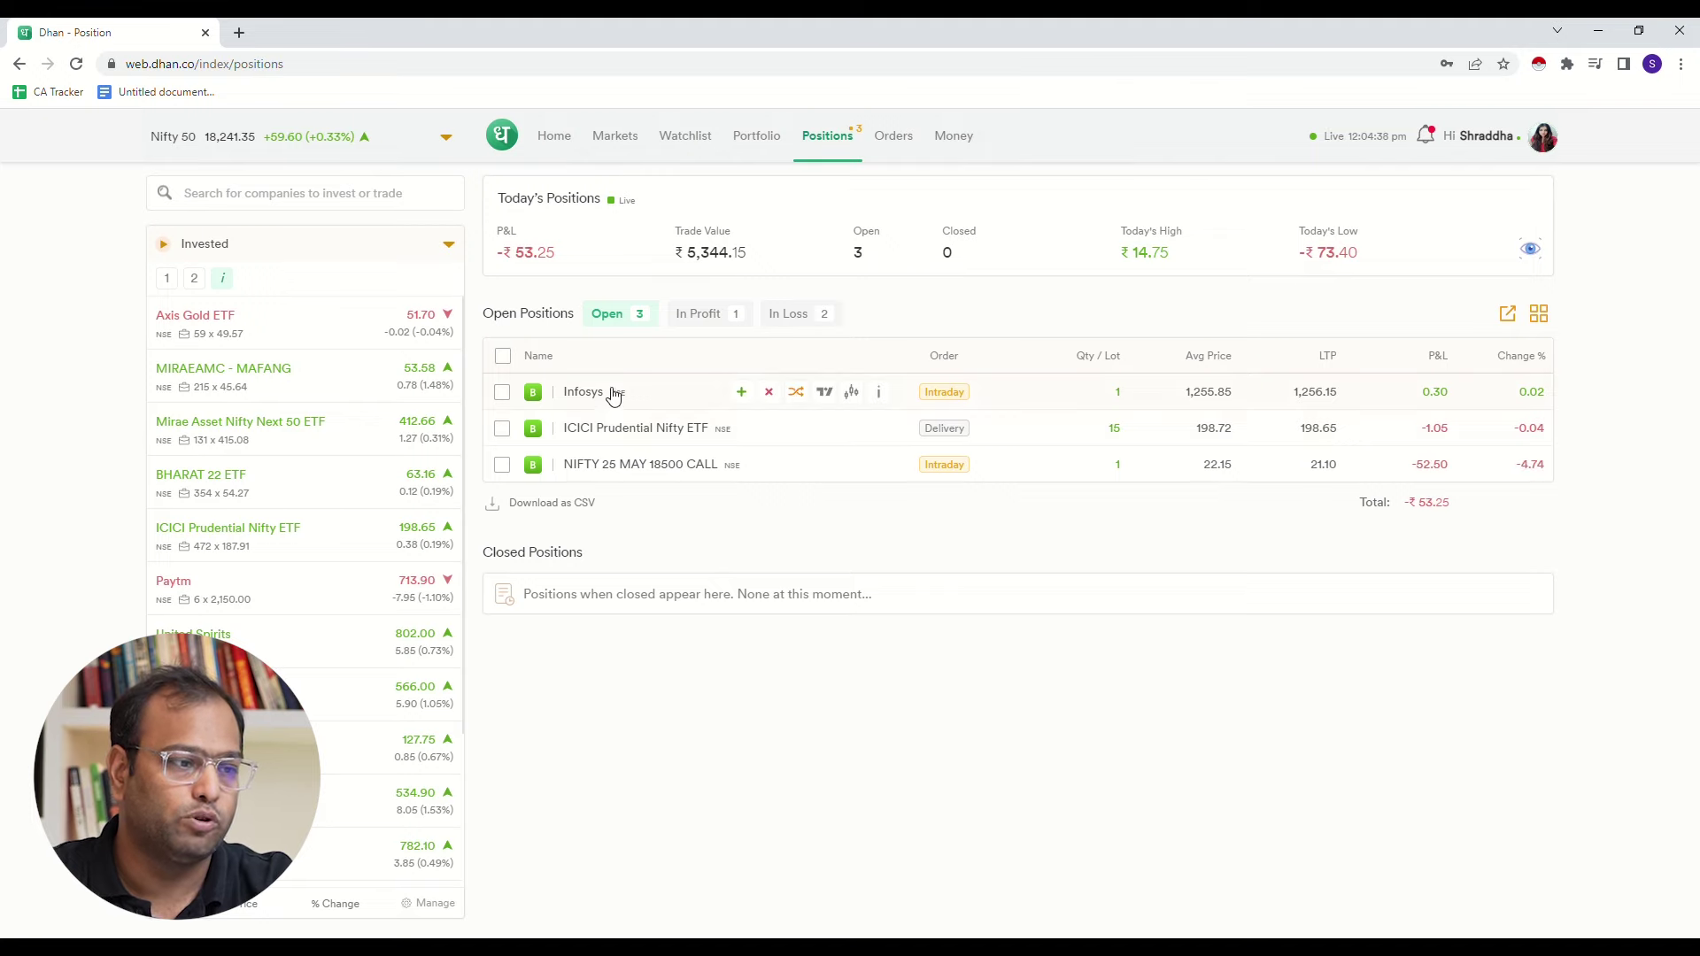
mouse_move(614, 474)
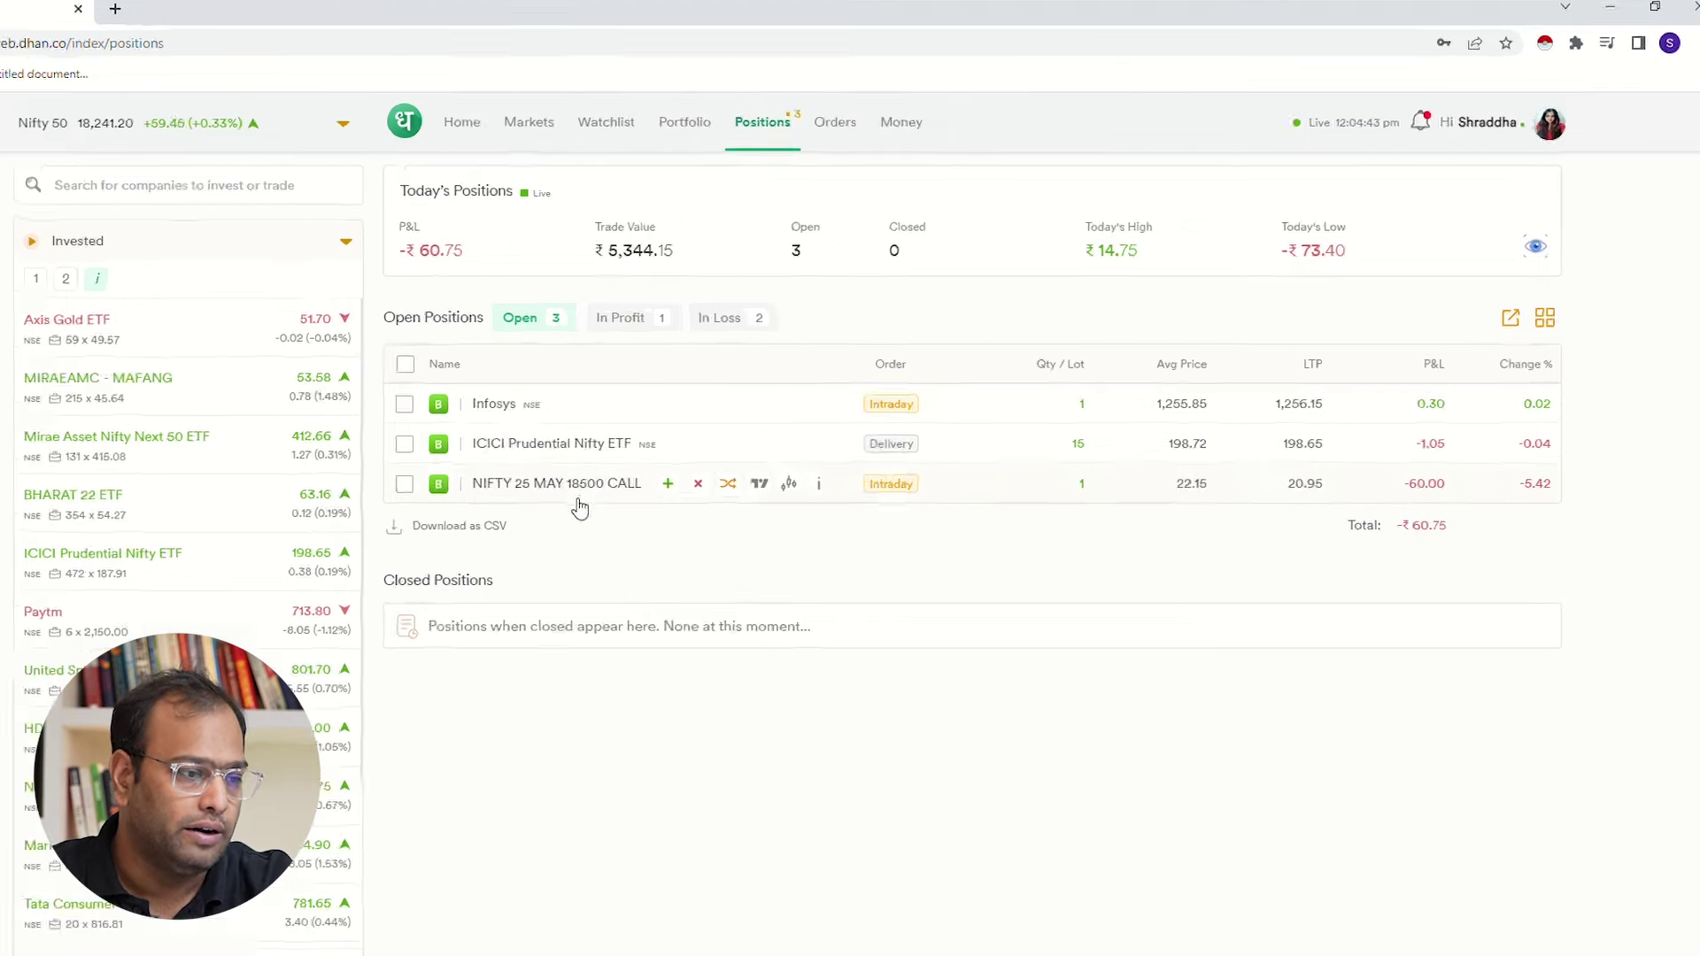
mouse_move(296, 459)
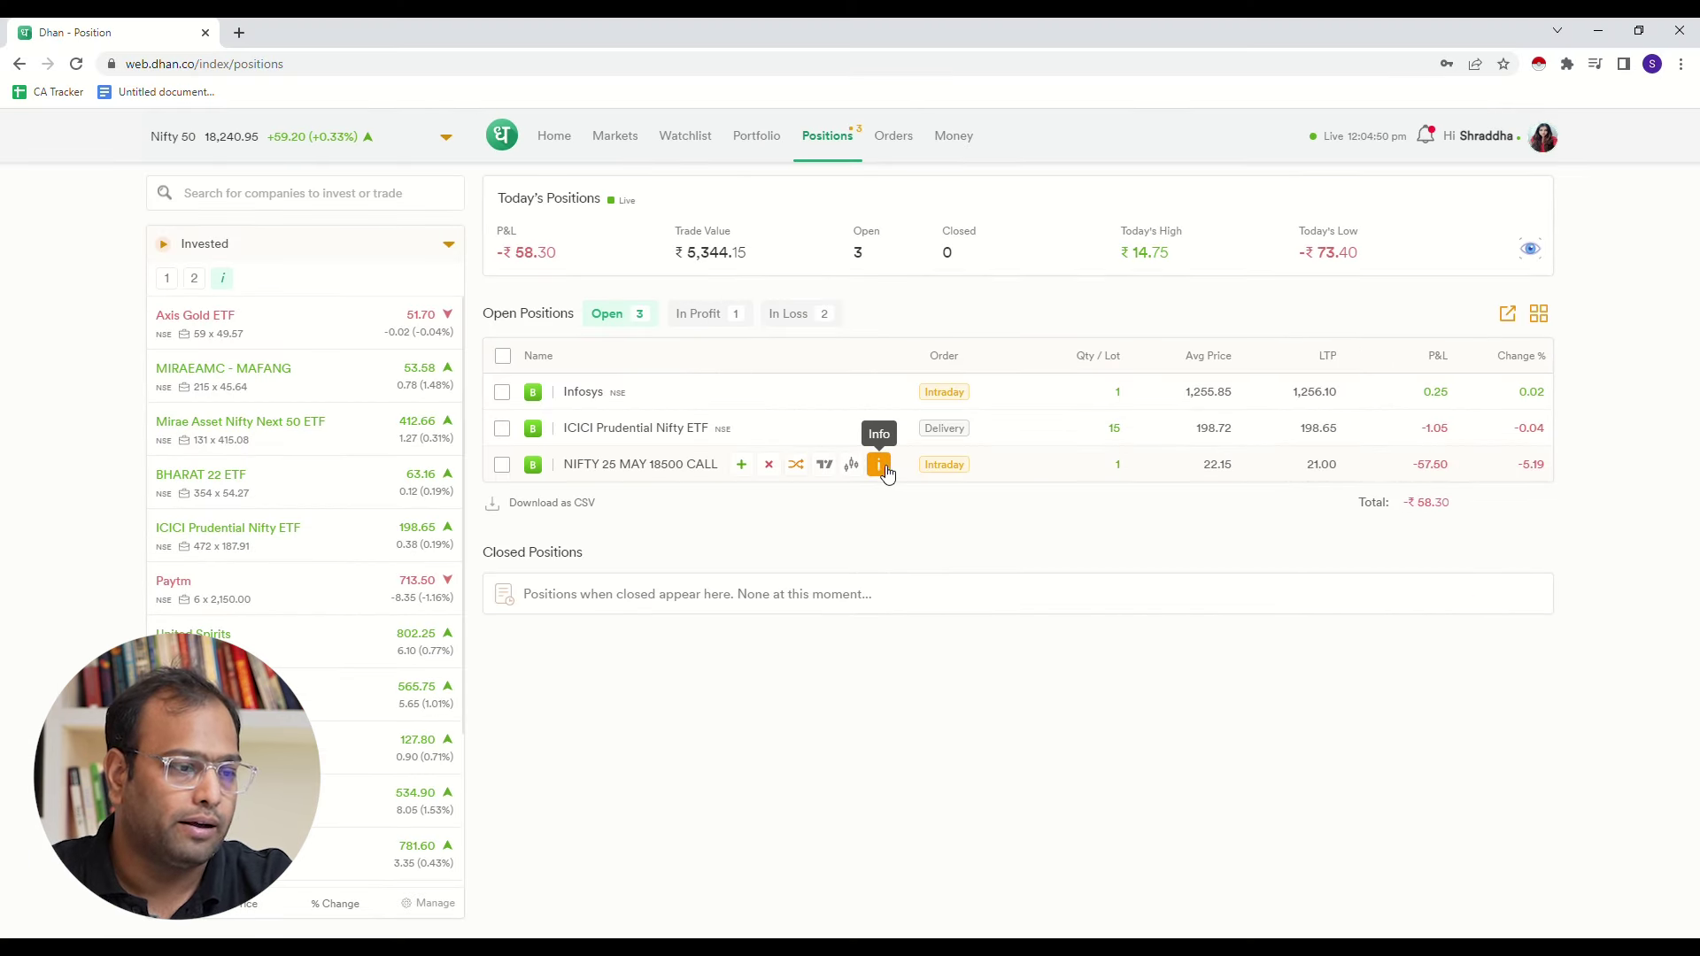
click(878, 464)
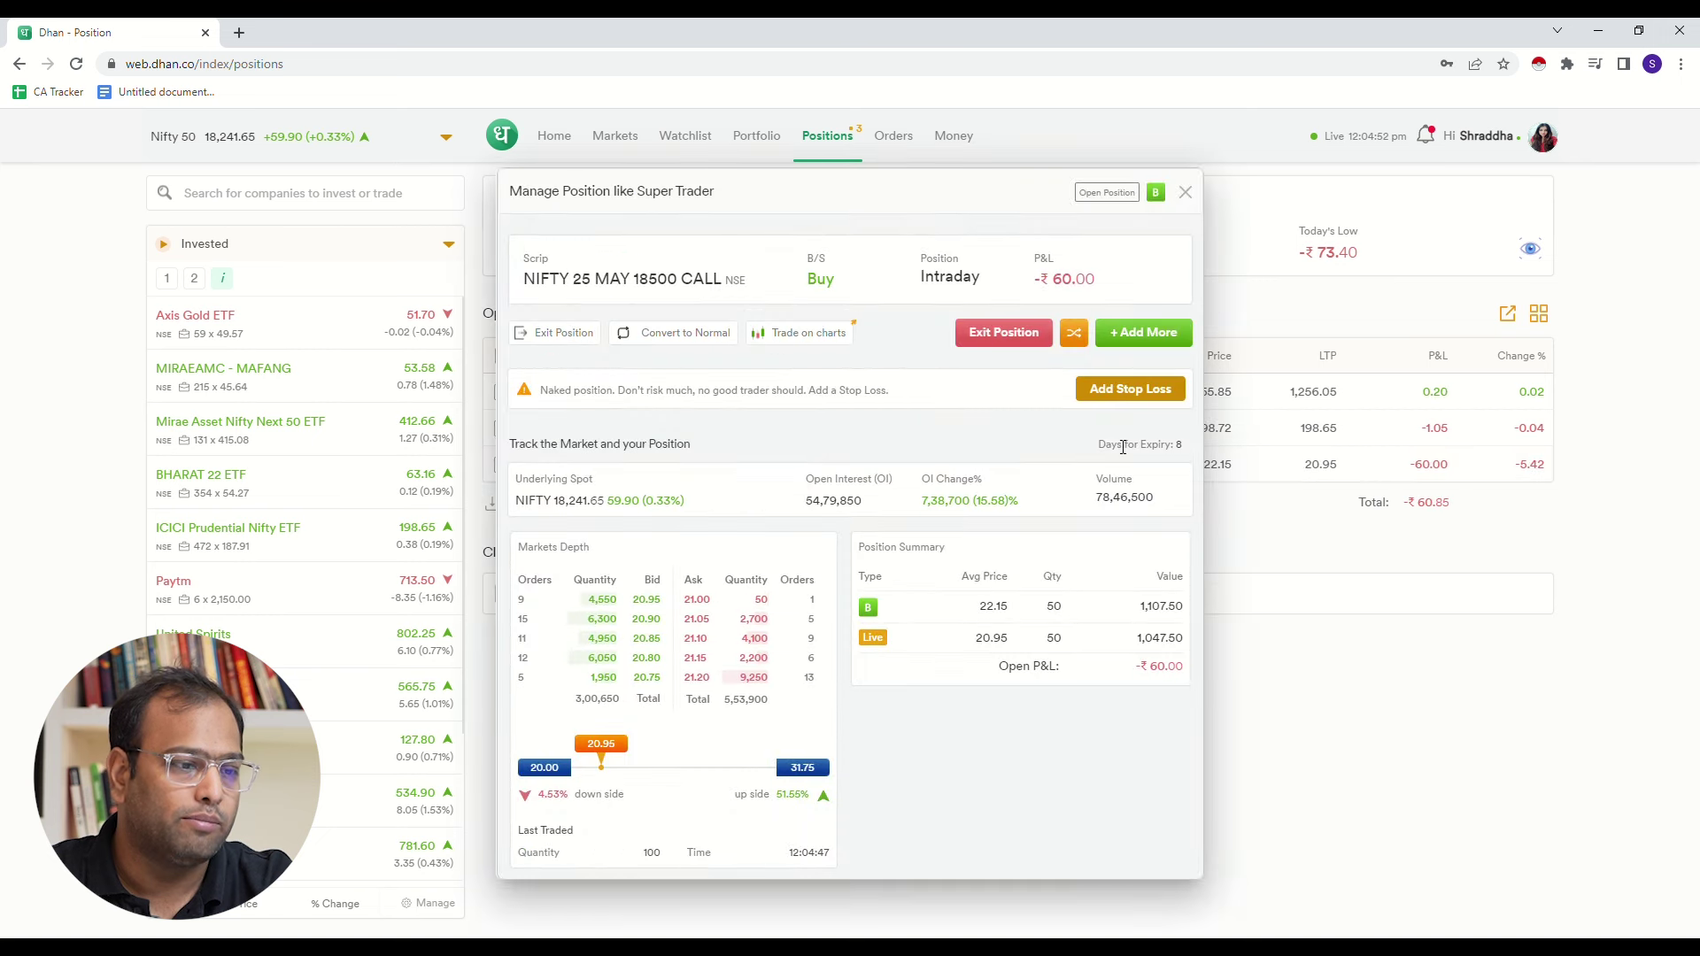
click(1128, 392)
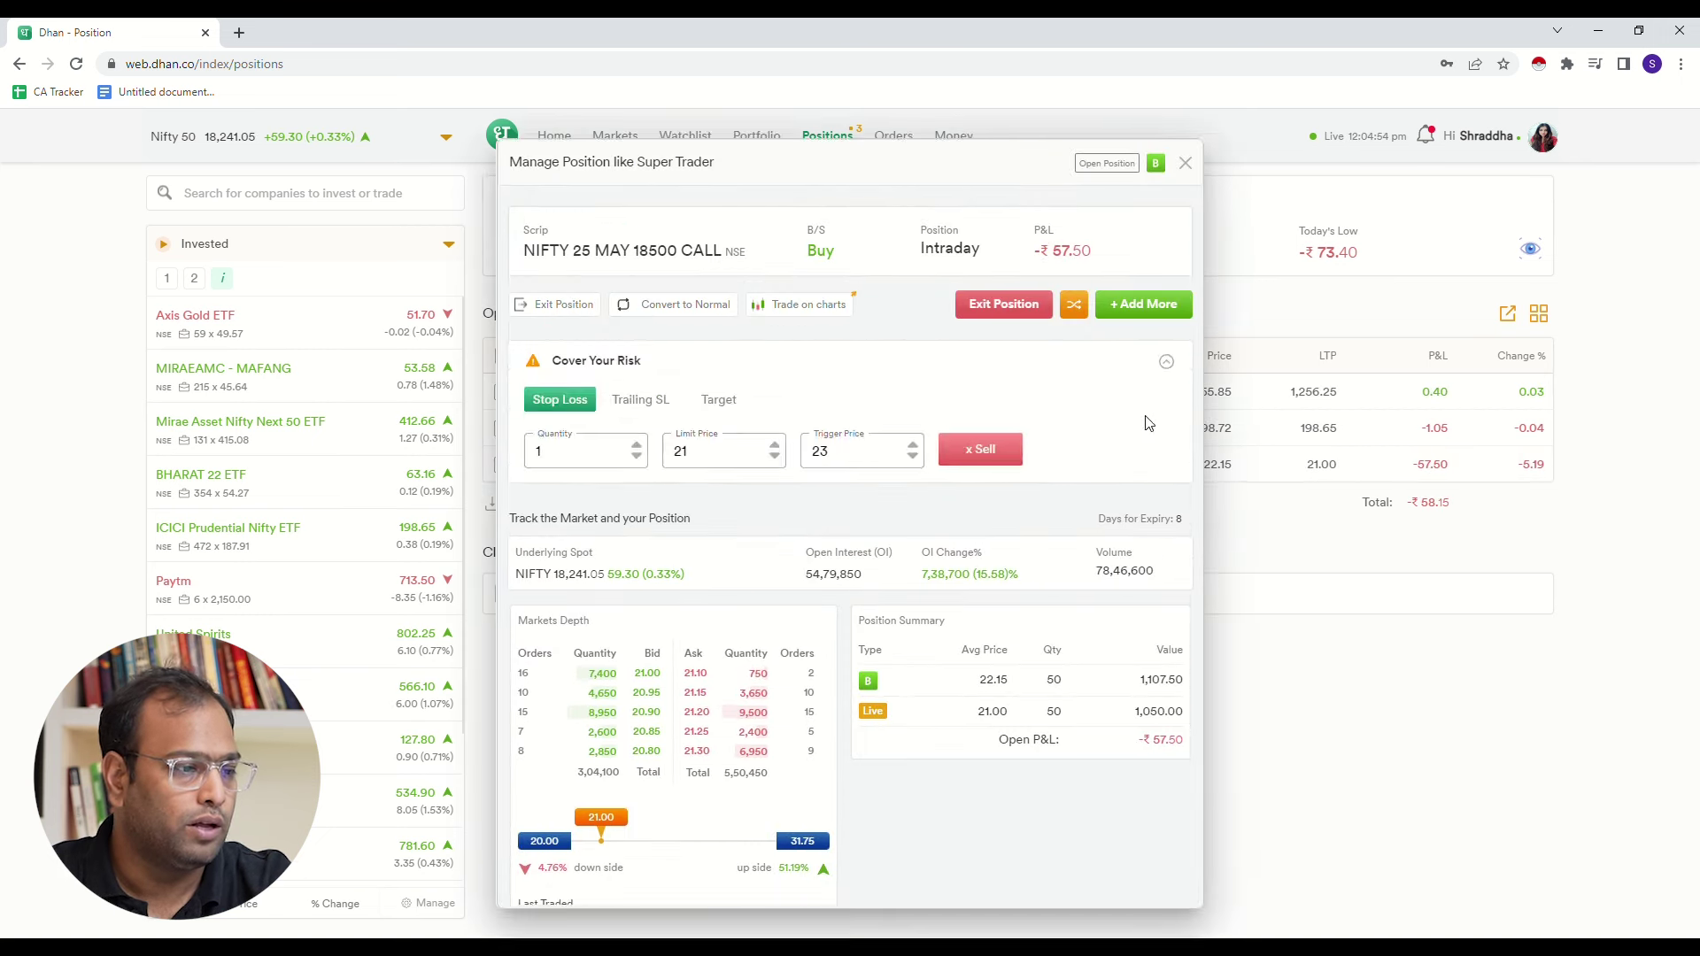
Select the limit price (21) and move between limit and trigger price (23) fields
double_click(676, 494)
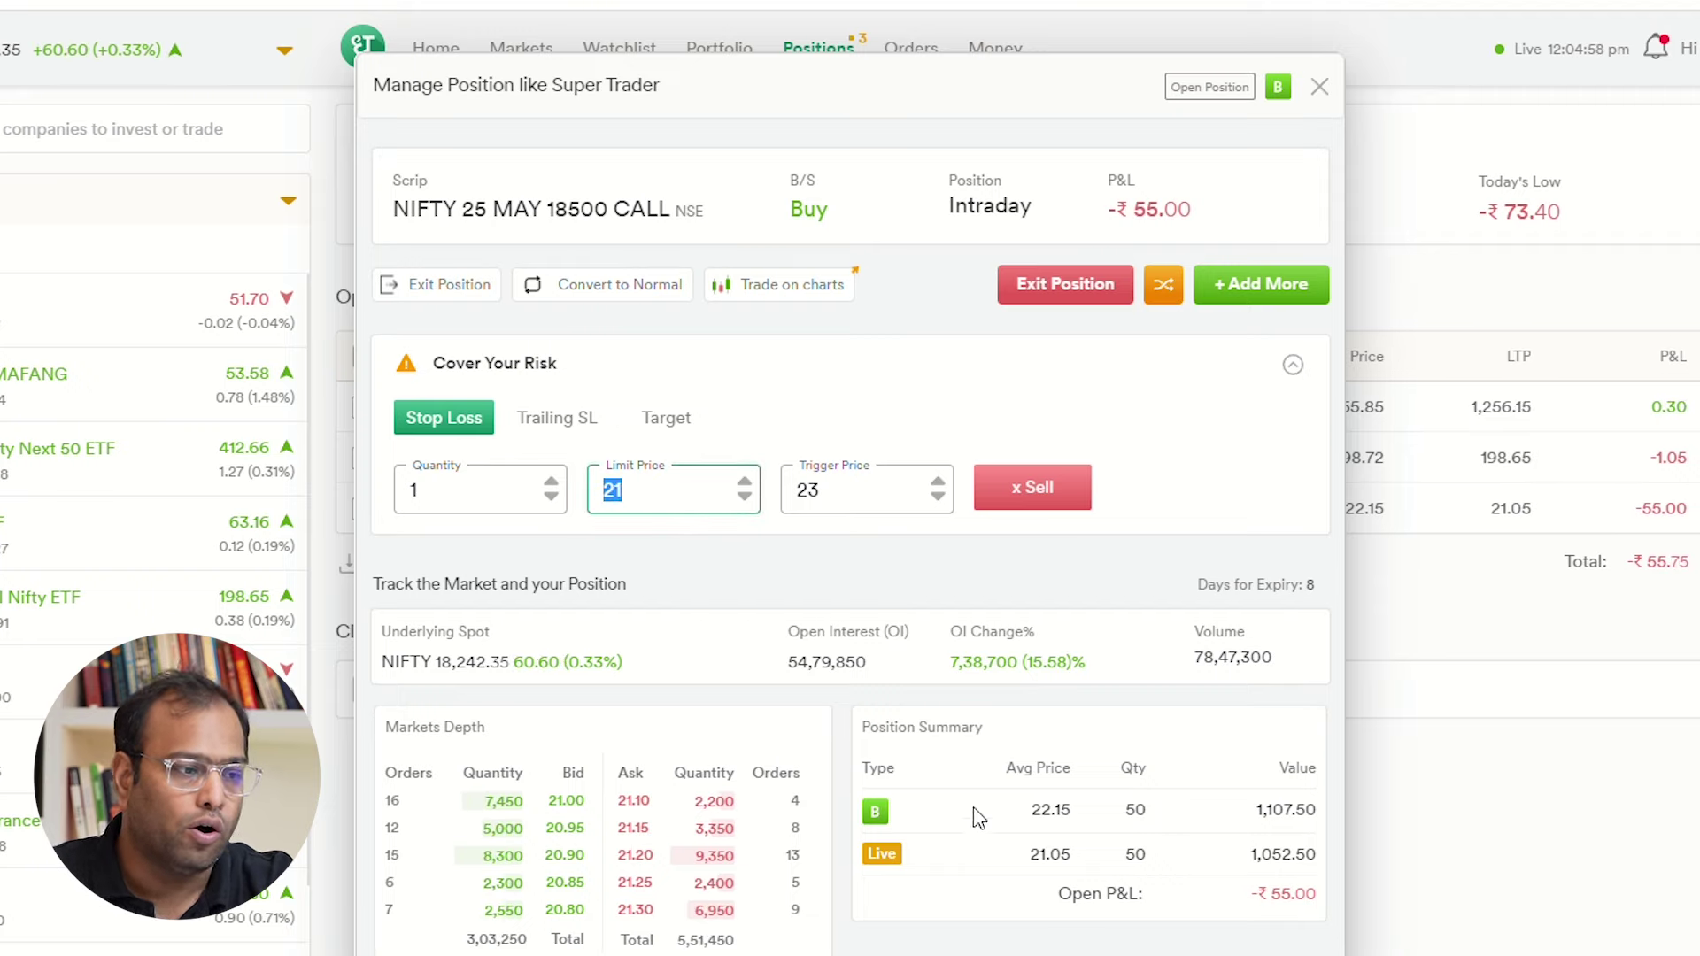
key(Tab)
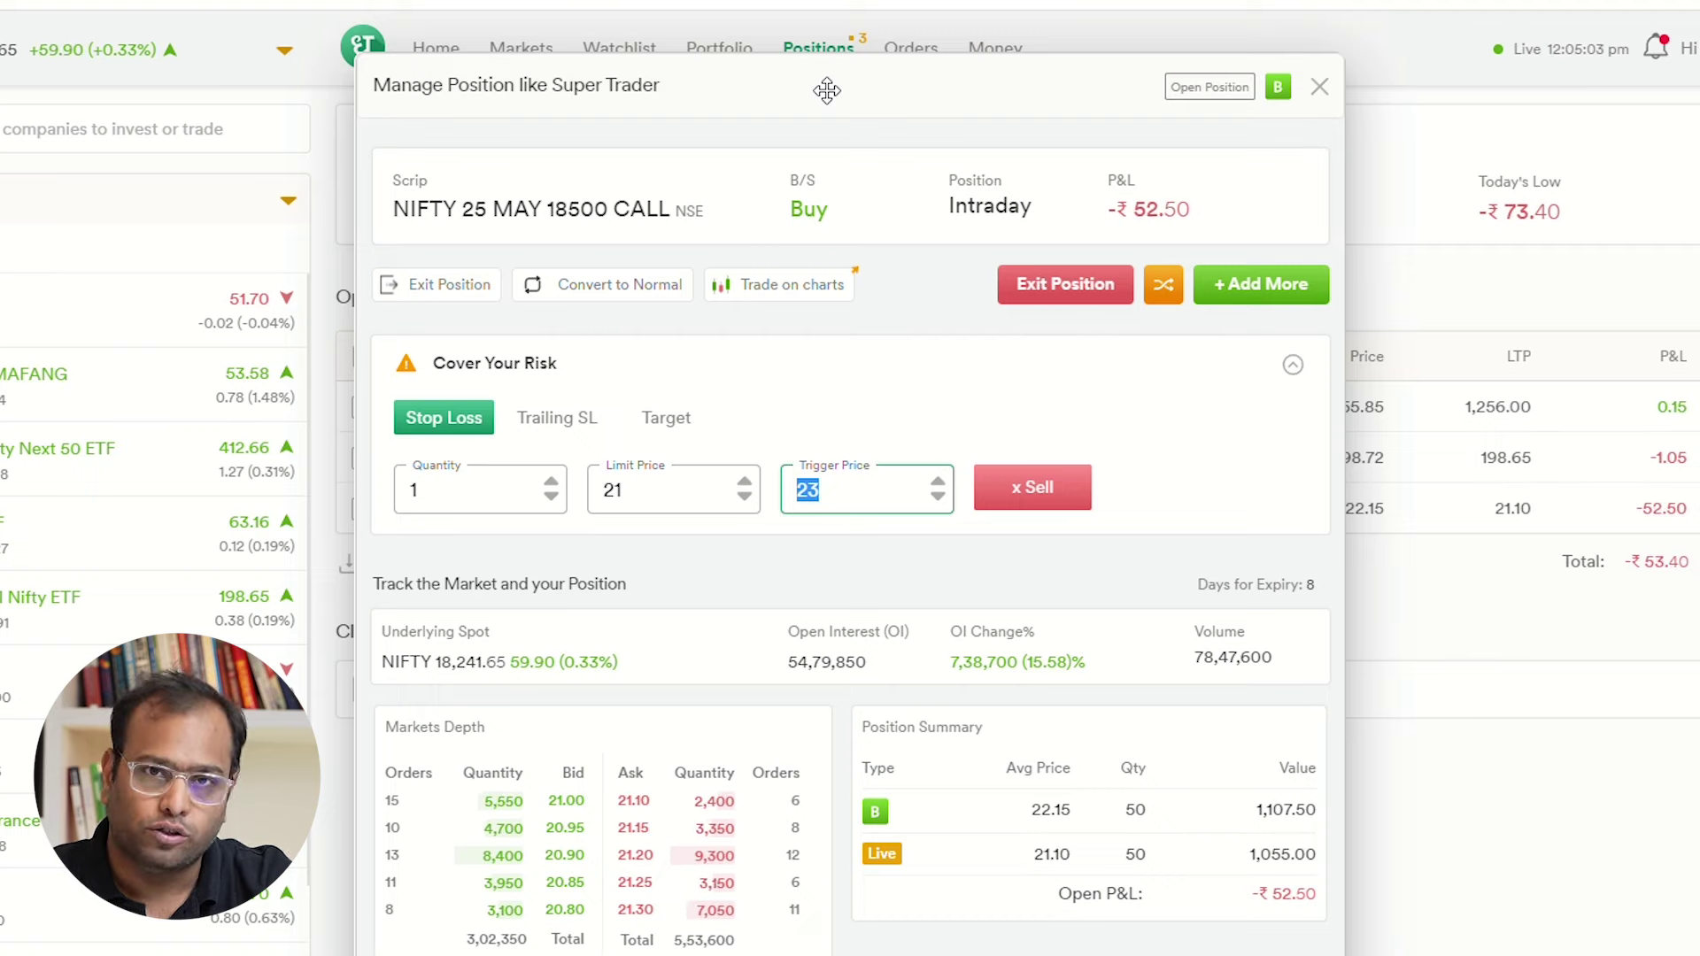
key(shift+Tab)
key(Tab)
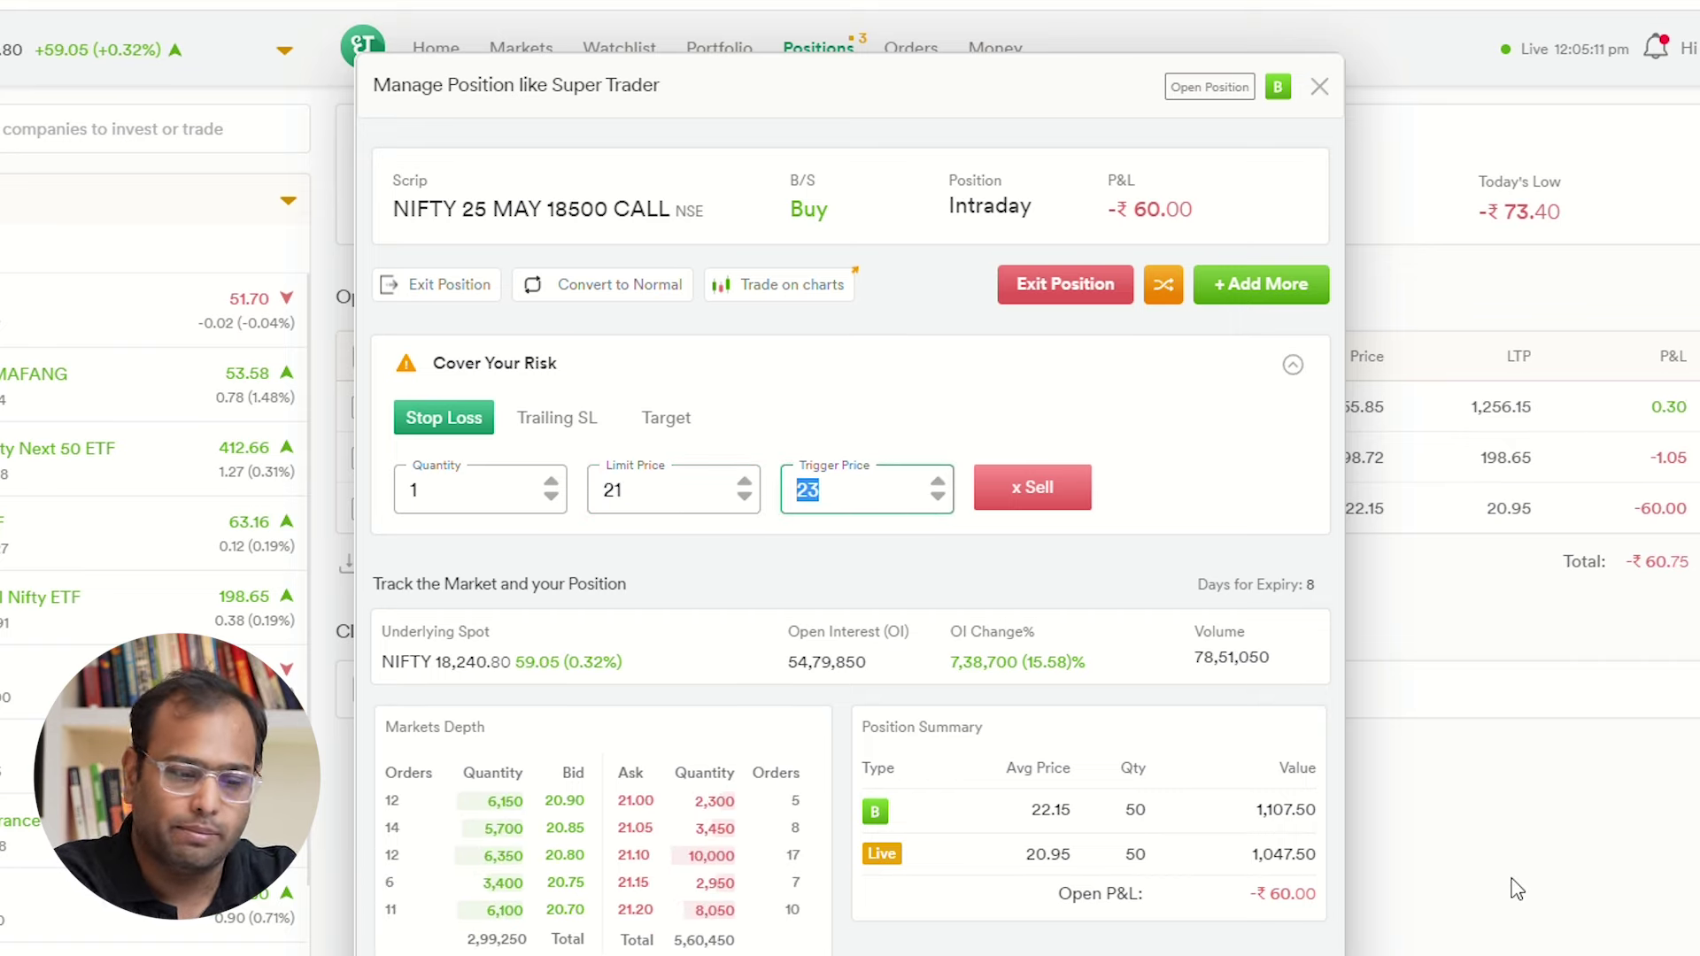
Enter trigger price 20 and limit price 19.95 for the NIFTY call stop-loss sell
text(20)
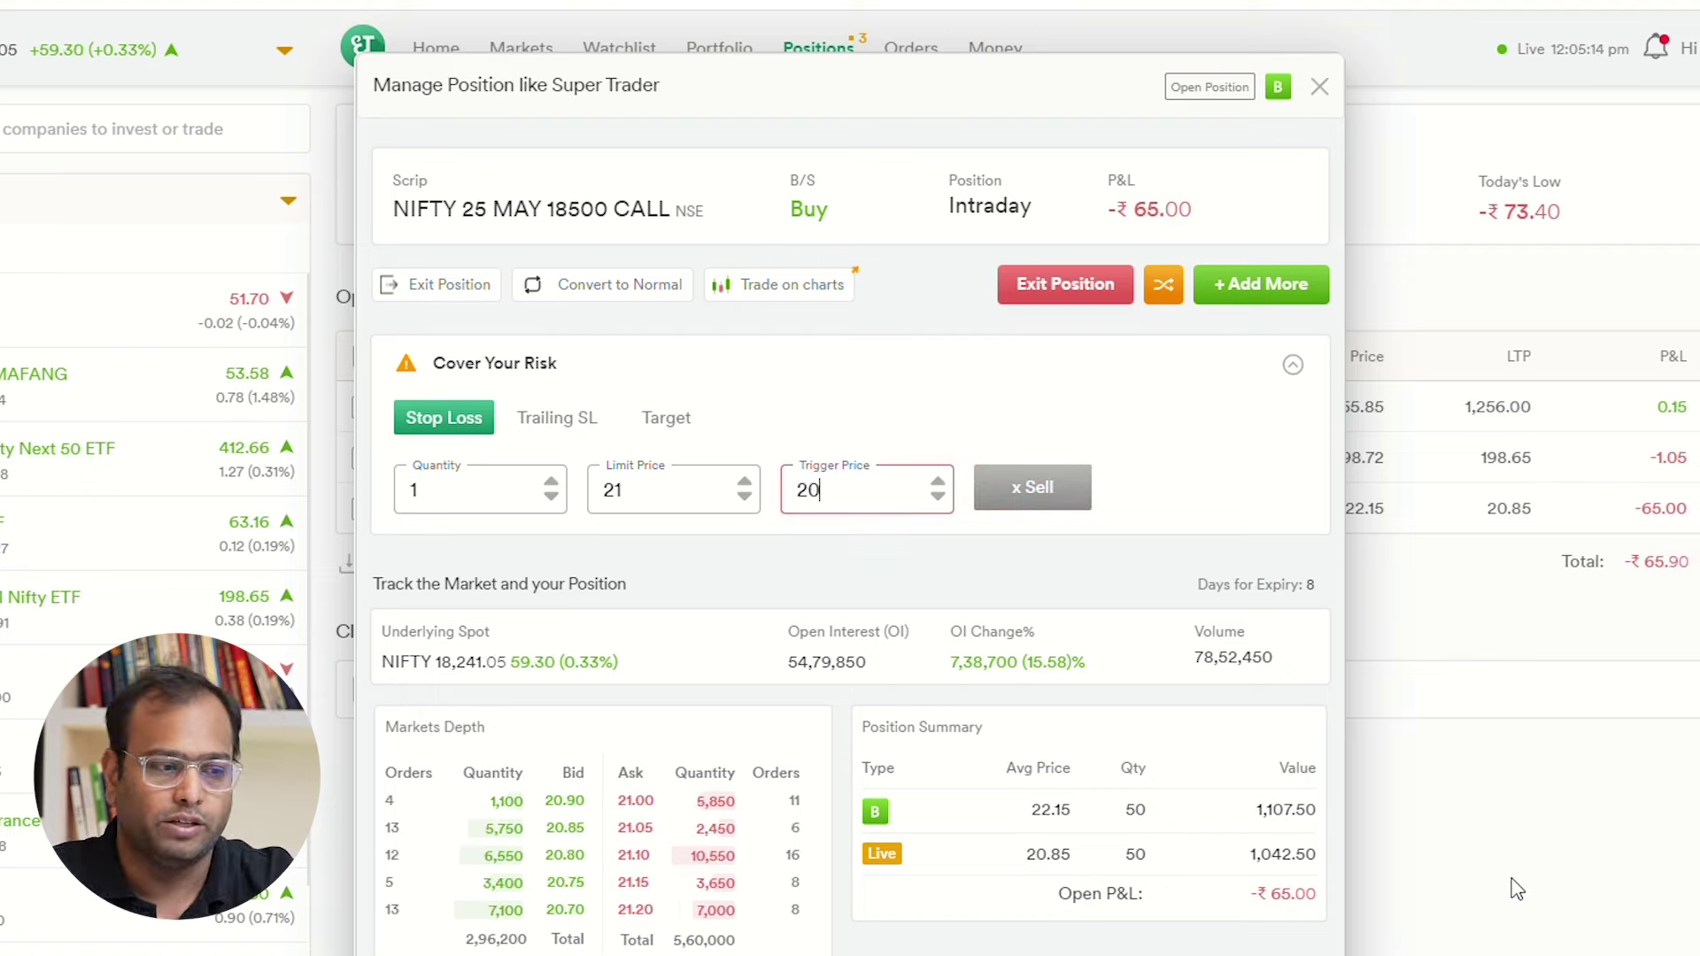
key(shift+Tab)
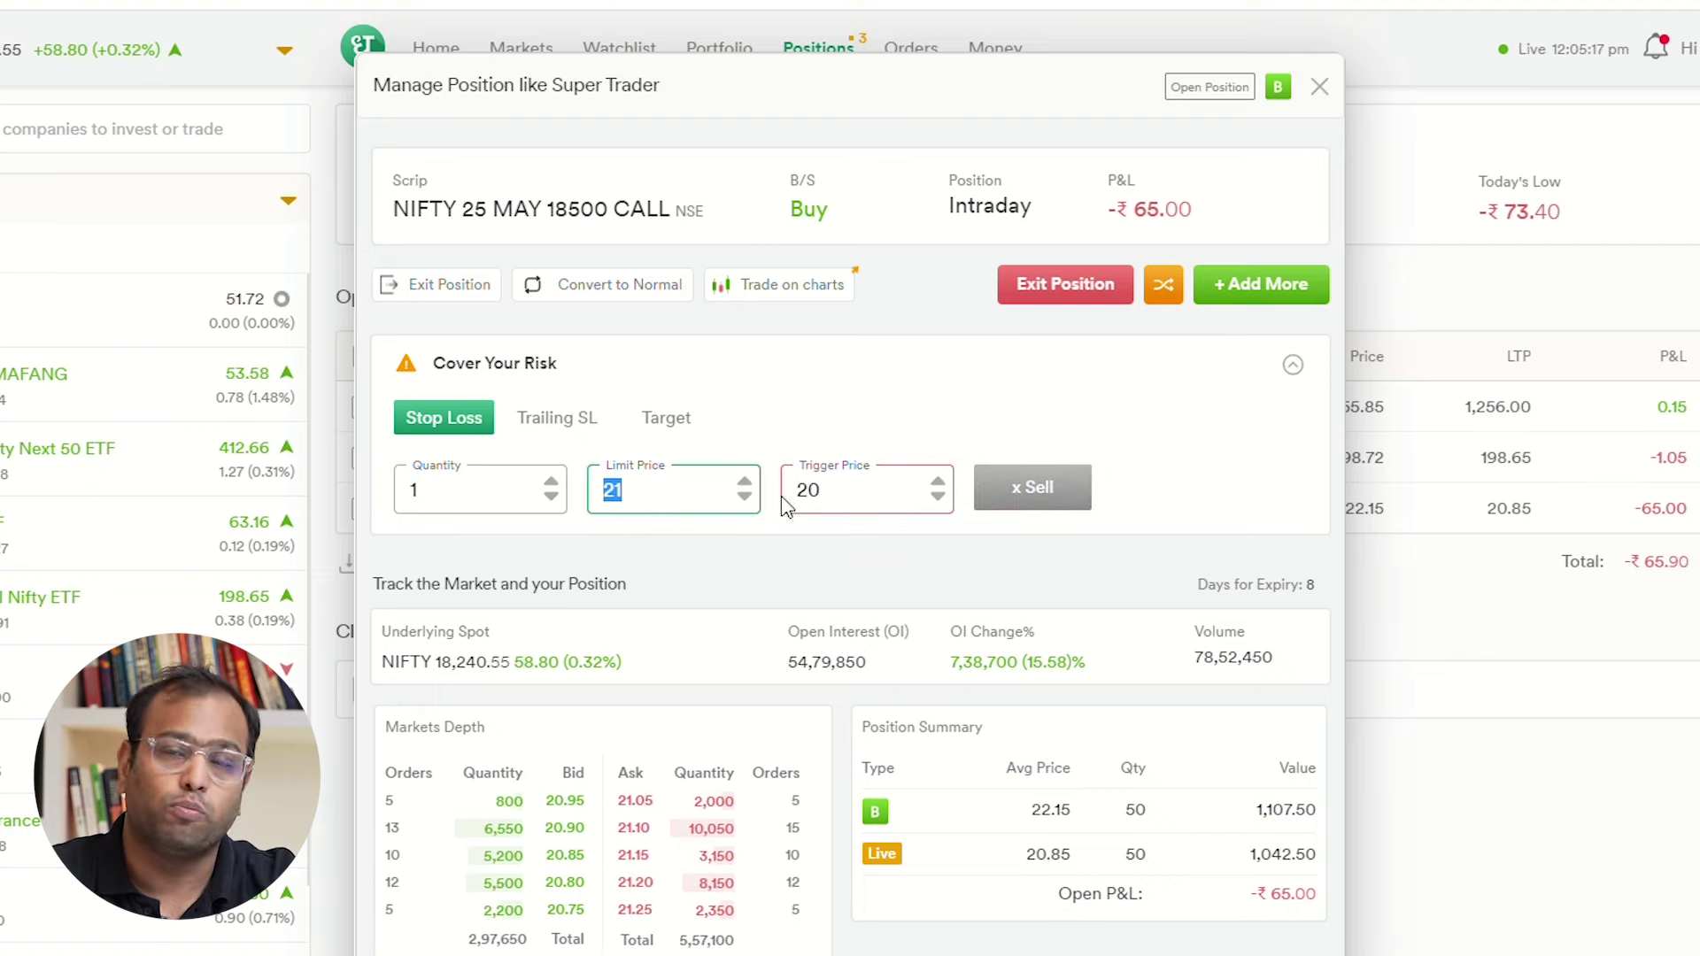
key(Tab)
key(shift+Tab)
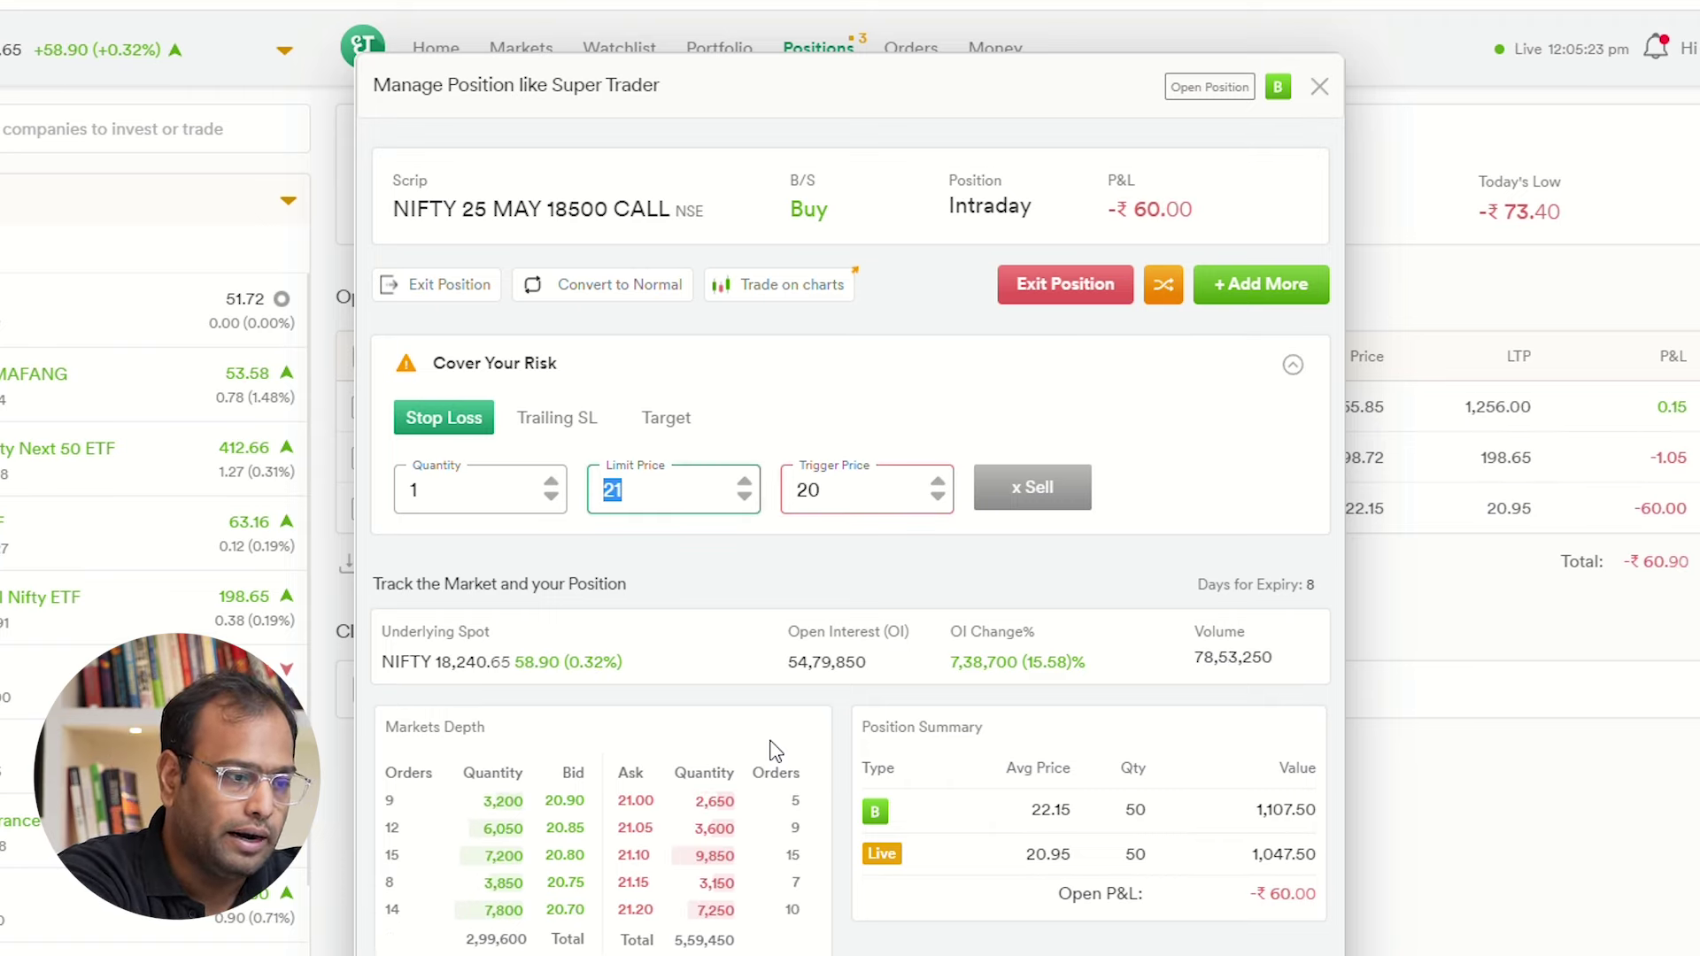
text(19.95)
key(Tab)
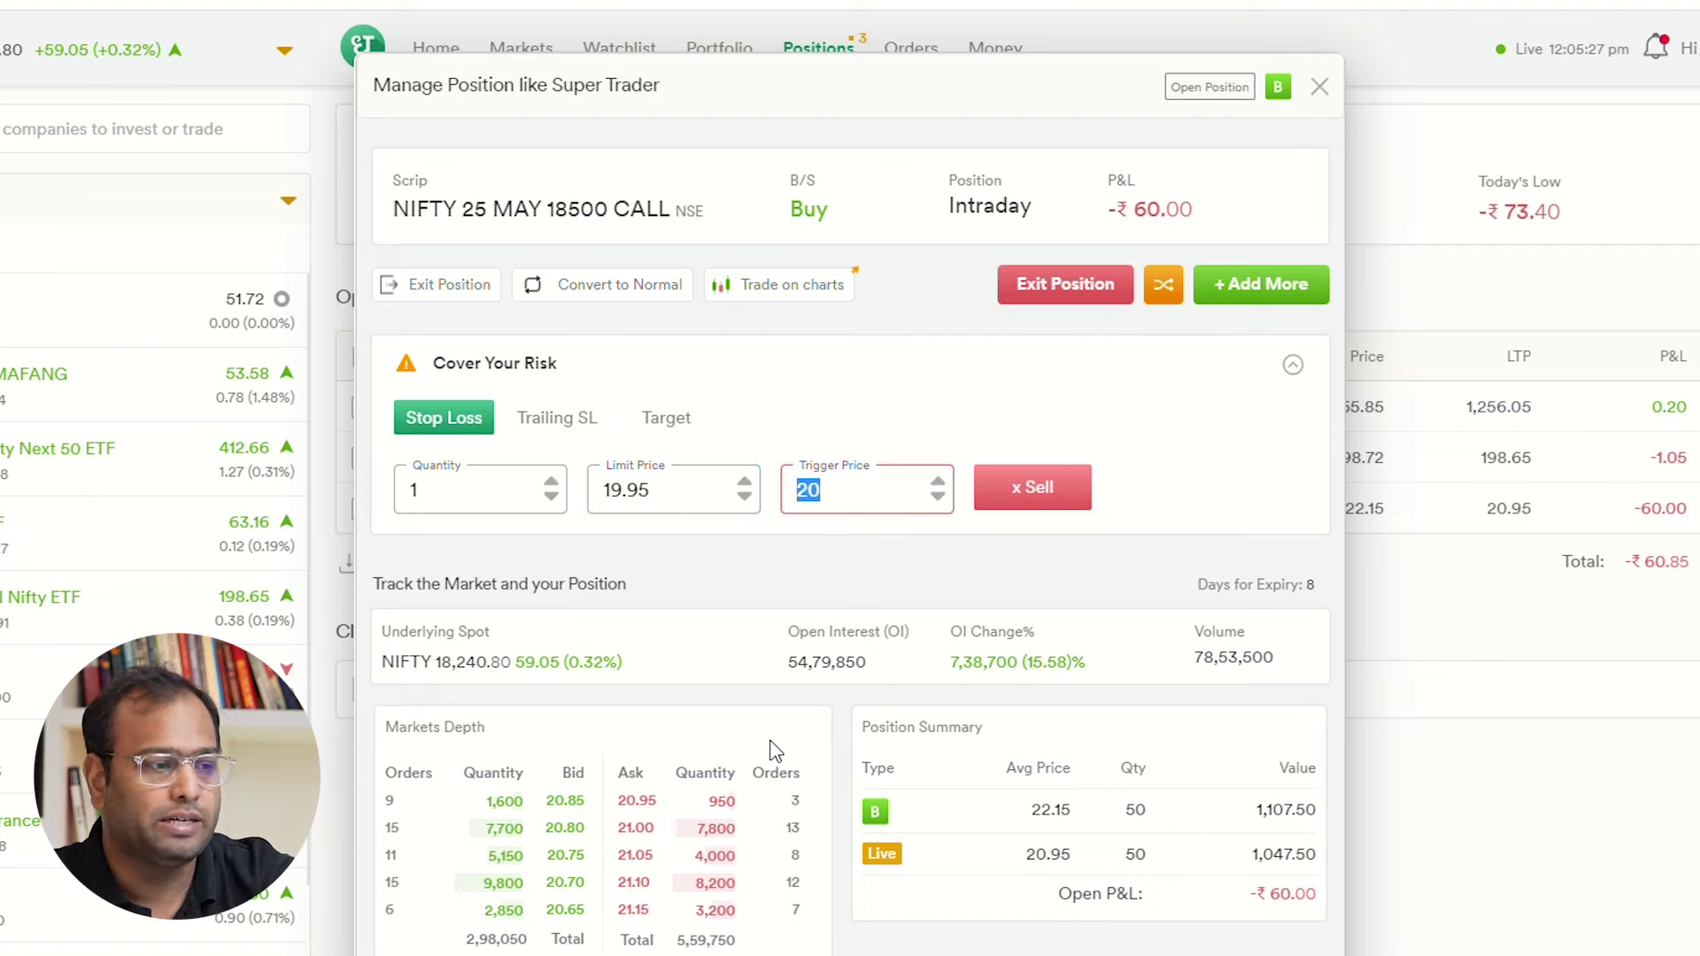
key(shift+Tab)
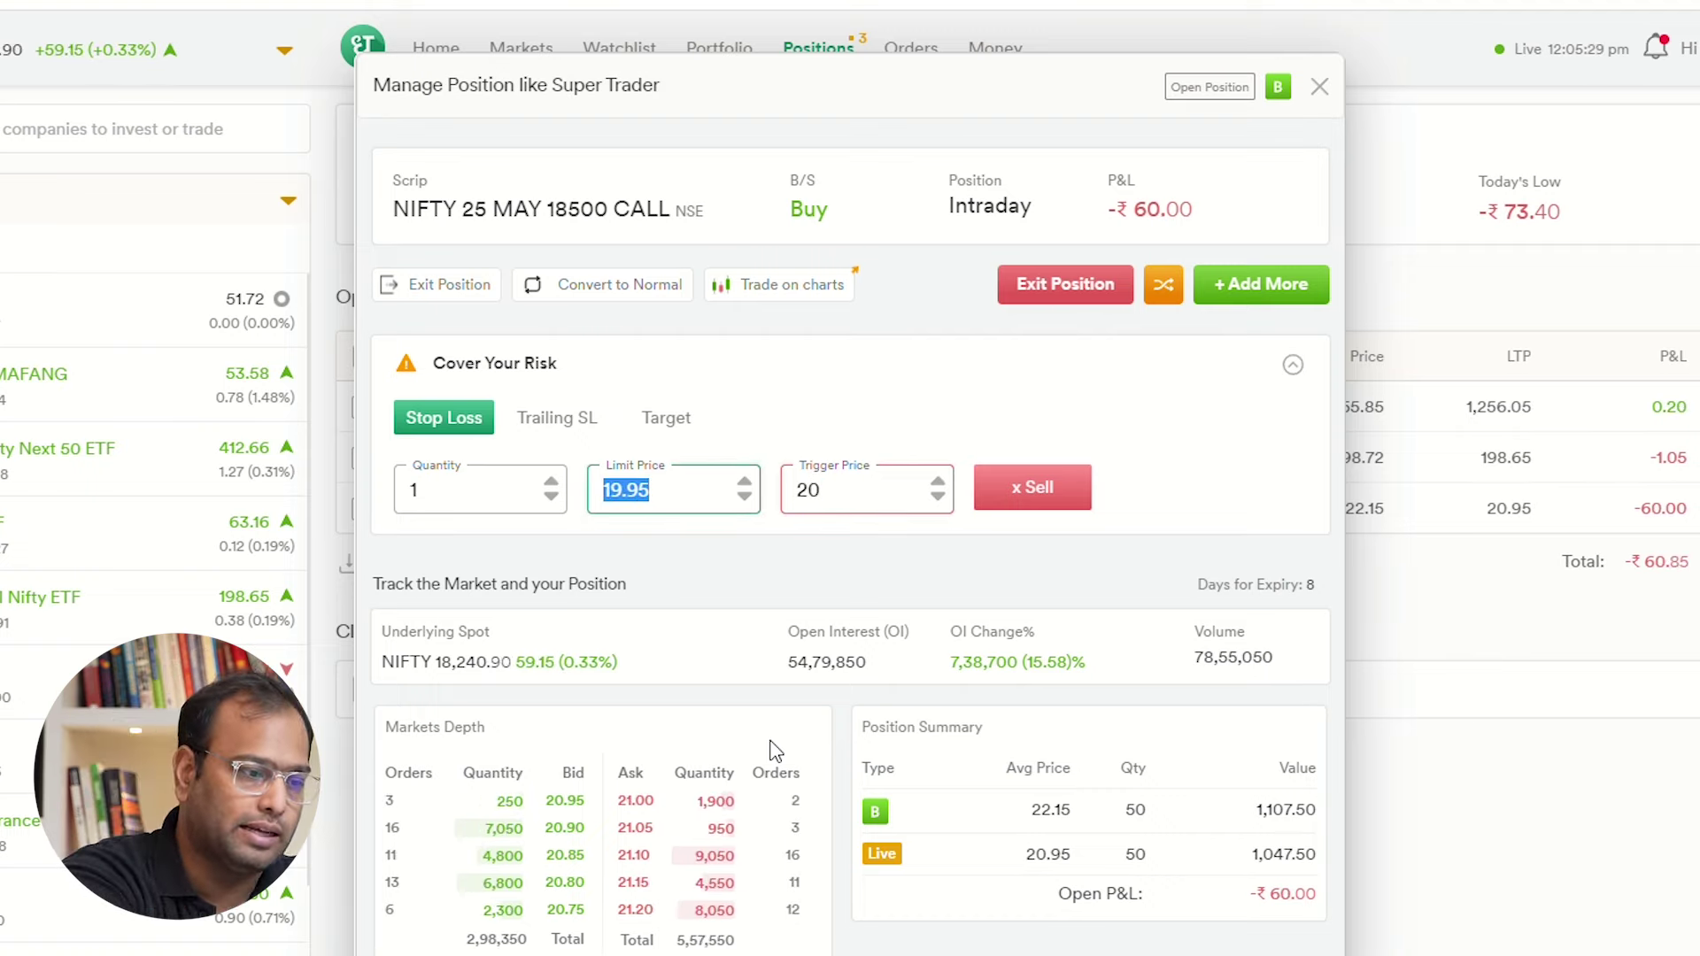
text(20)
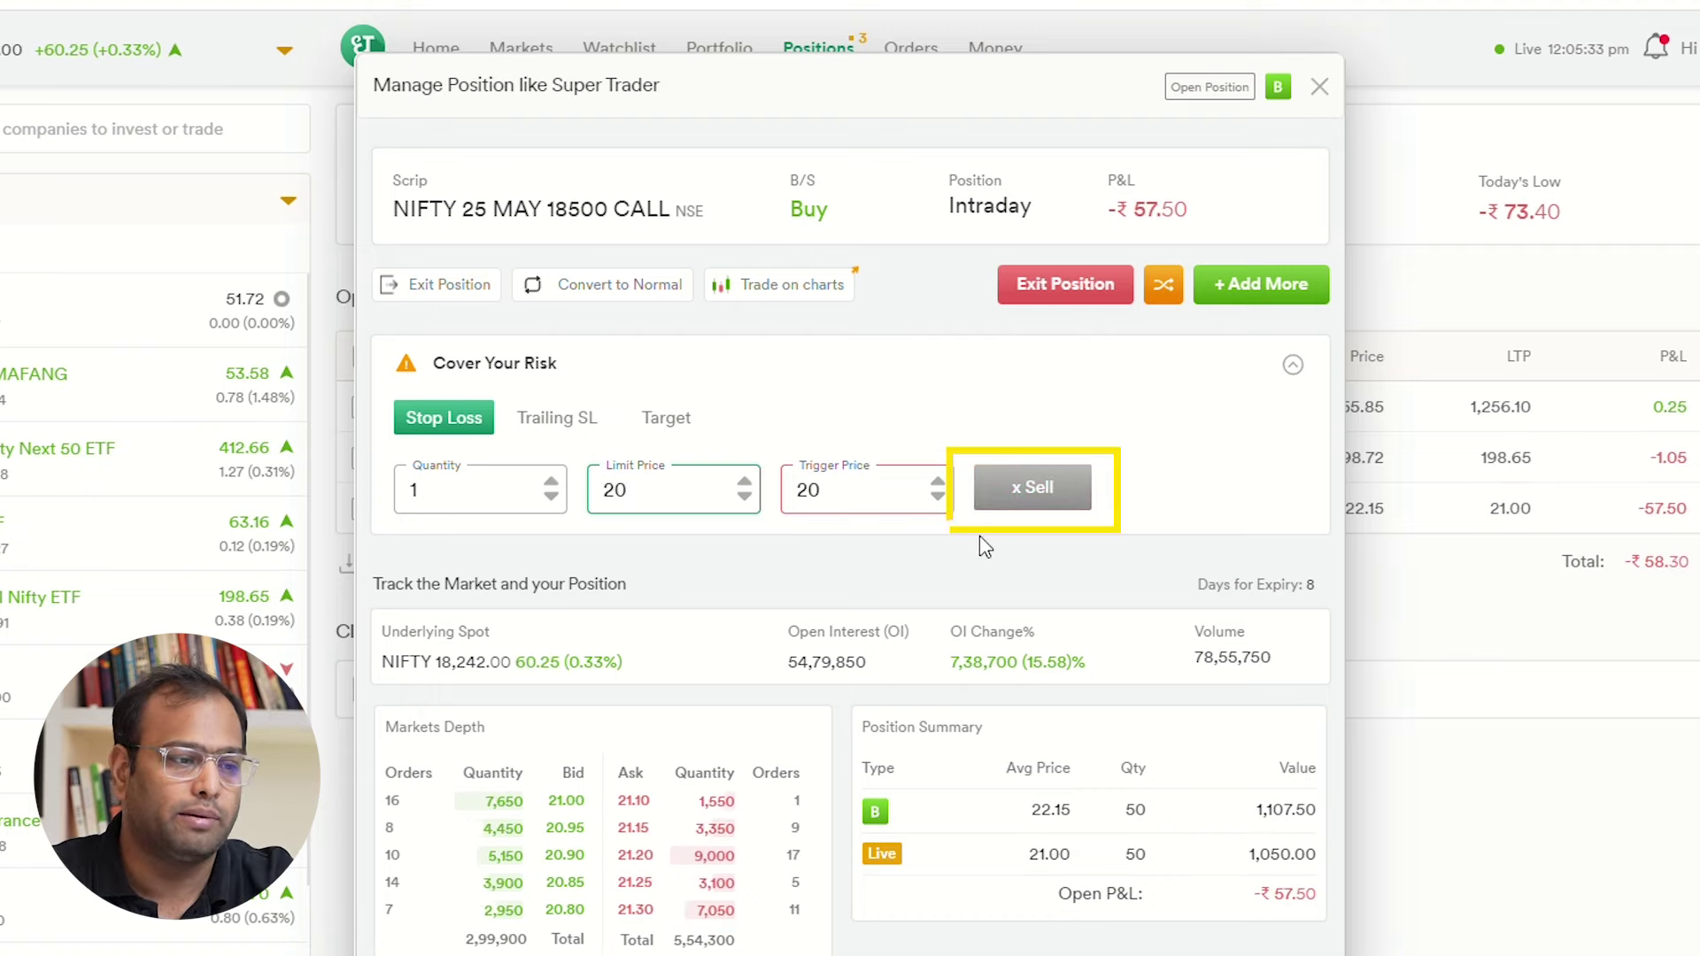
click(748, 497)
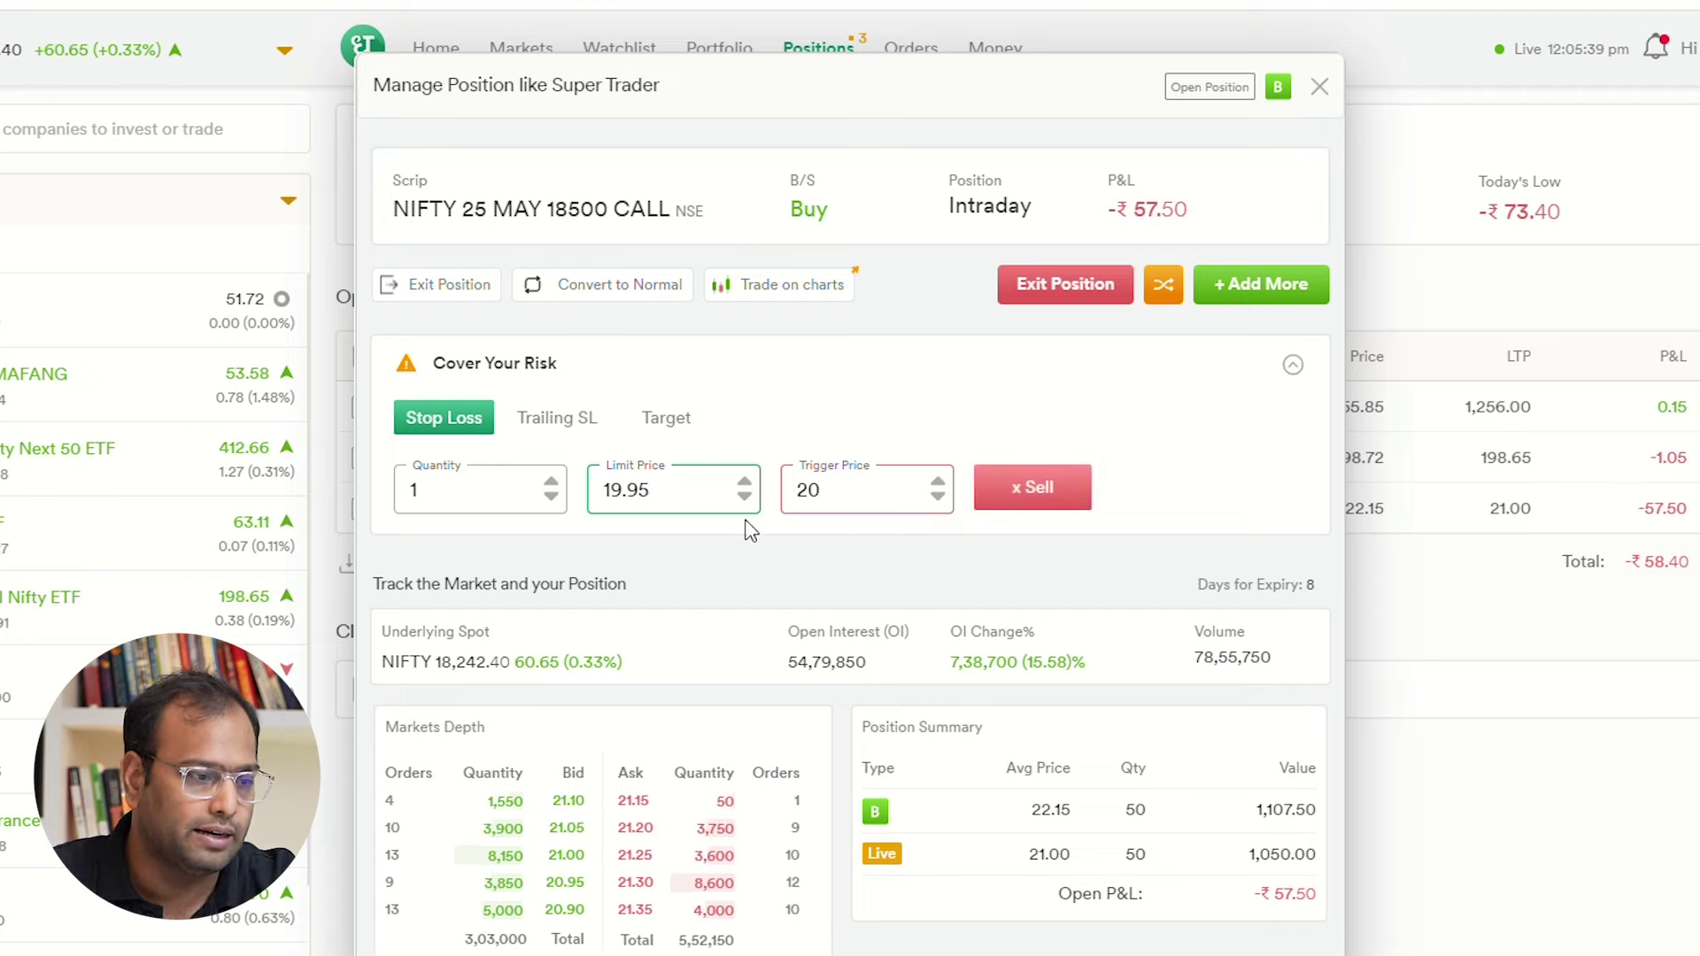
Submit the NIFTY call stop-loss sell order and close the Manage Position window
click(1030, 487)
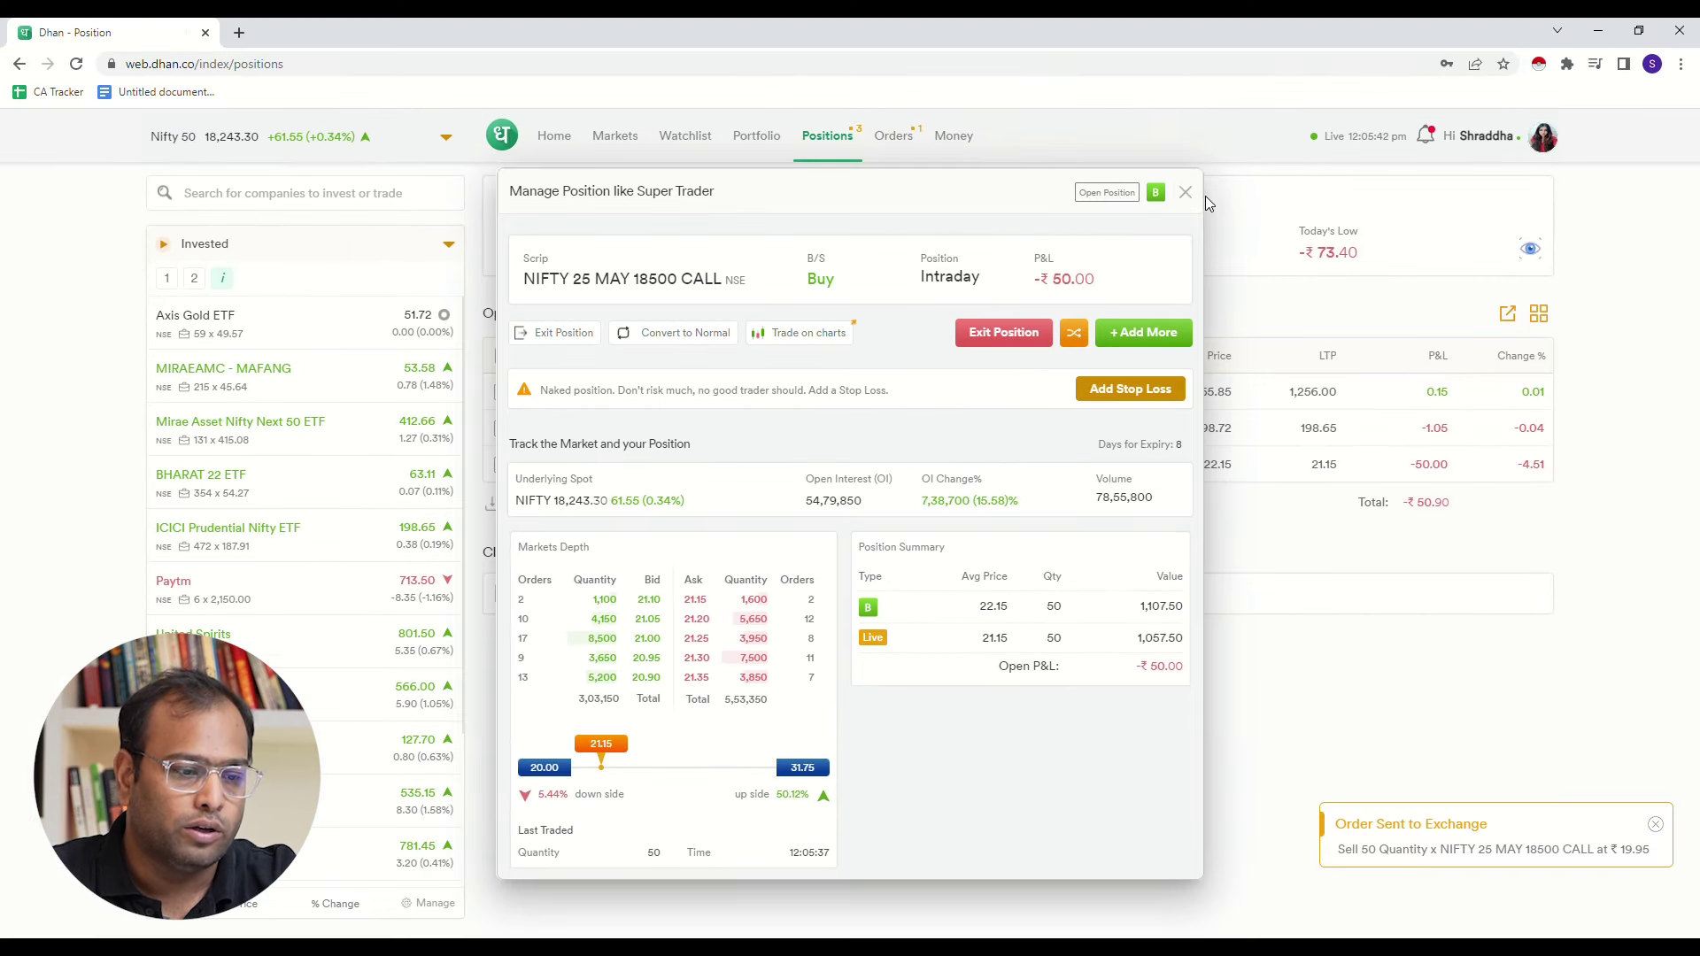
click(1186, 193)
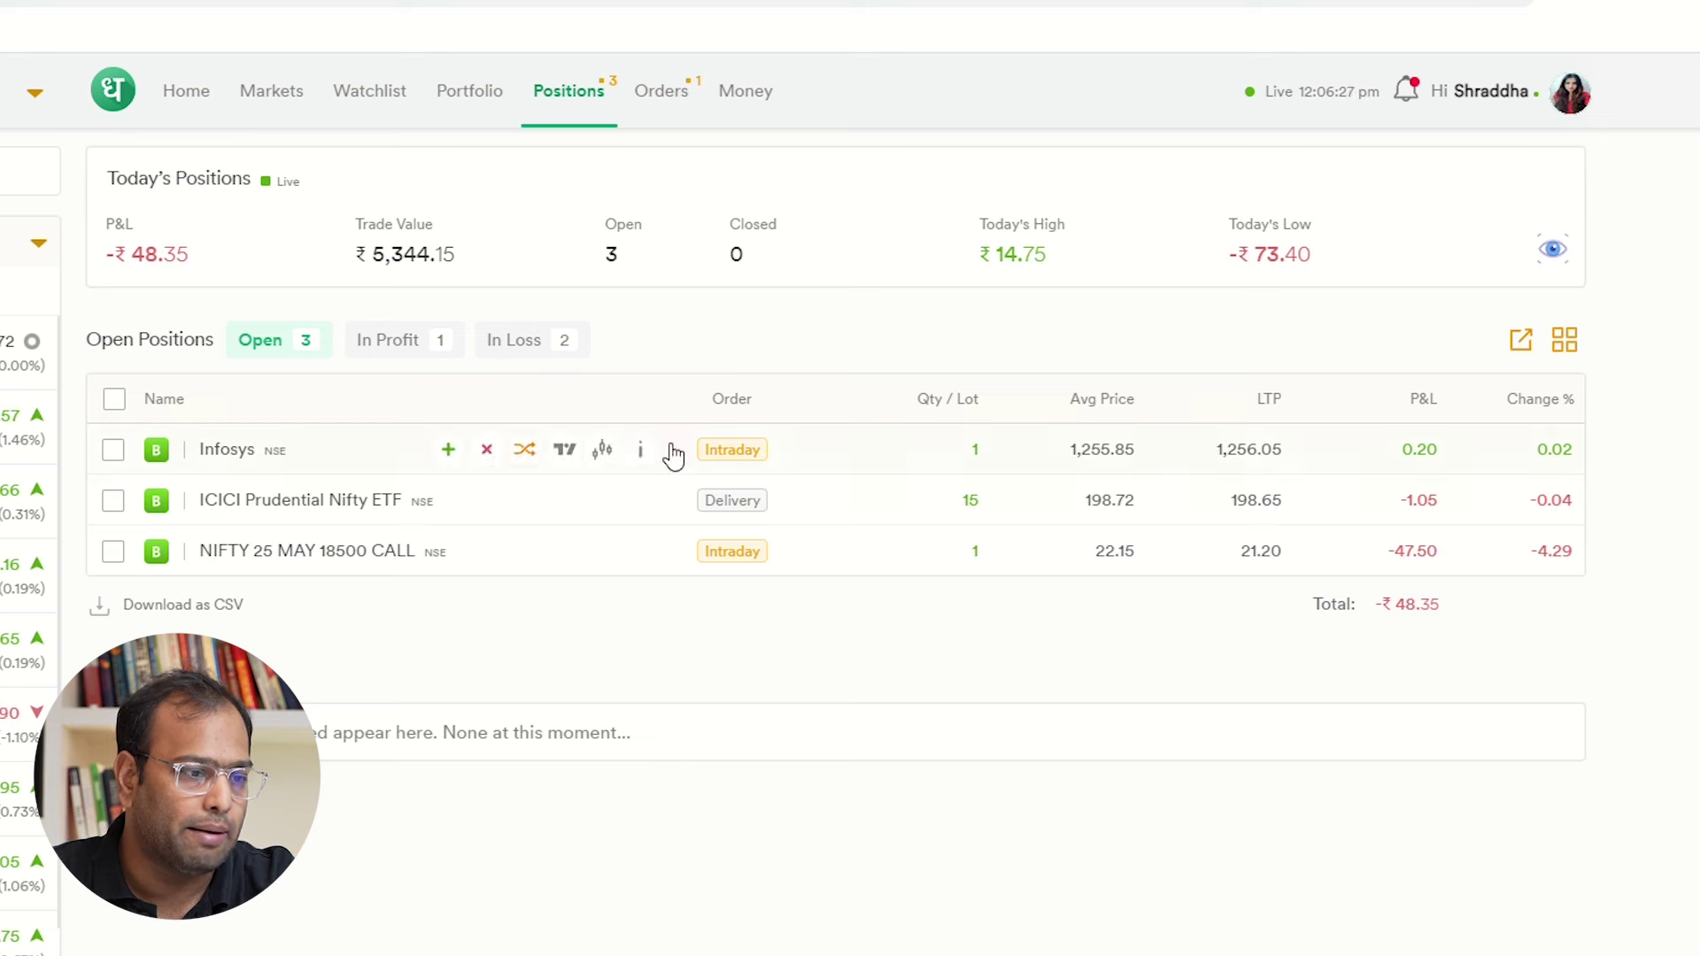
Open Infosys position management, toggle the Market checkbox, and select limit price 1256.05
click(641, 450)
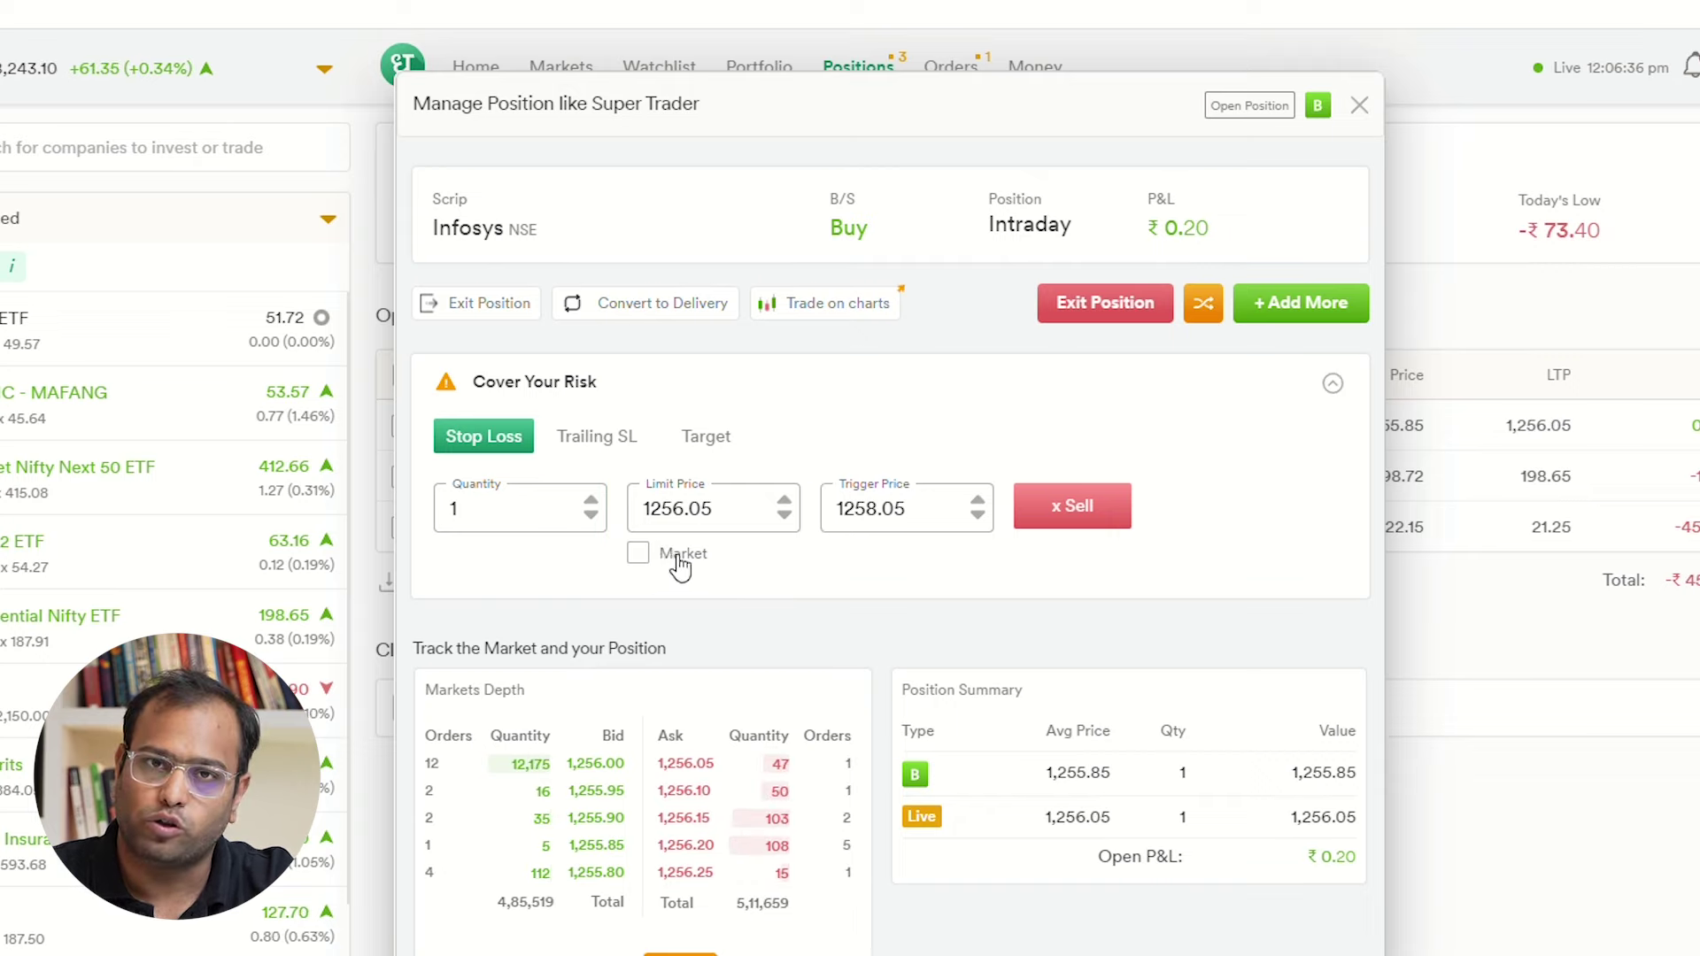
drag(905, 508, 843, 505)
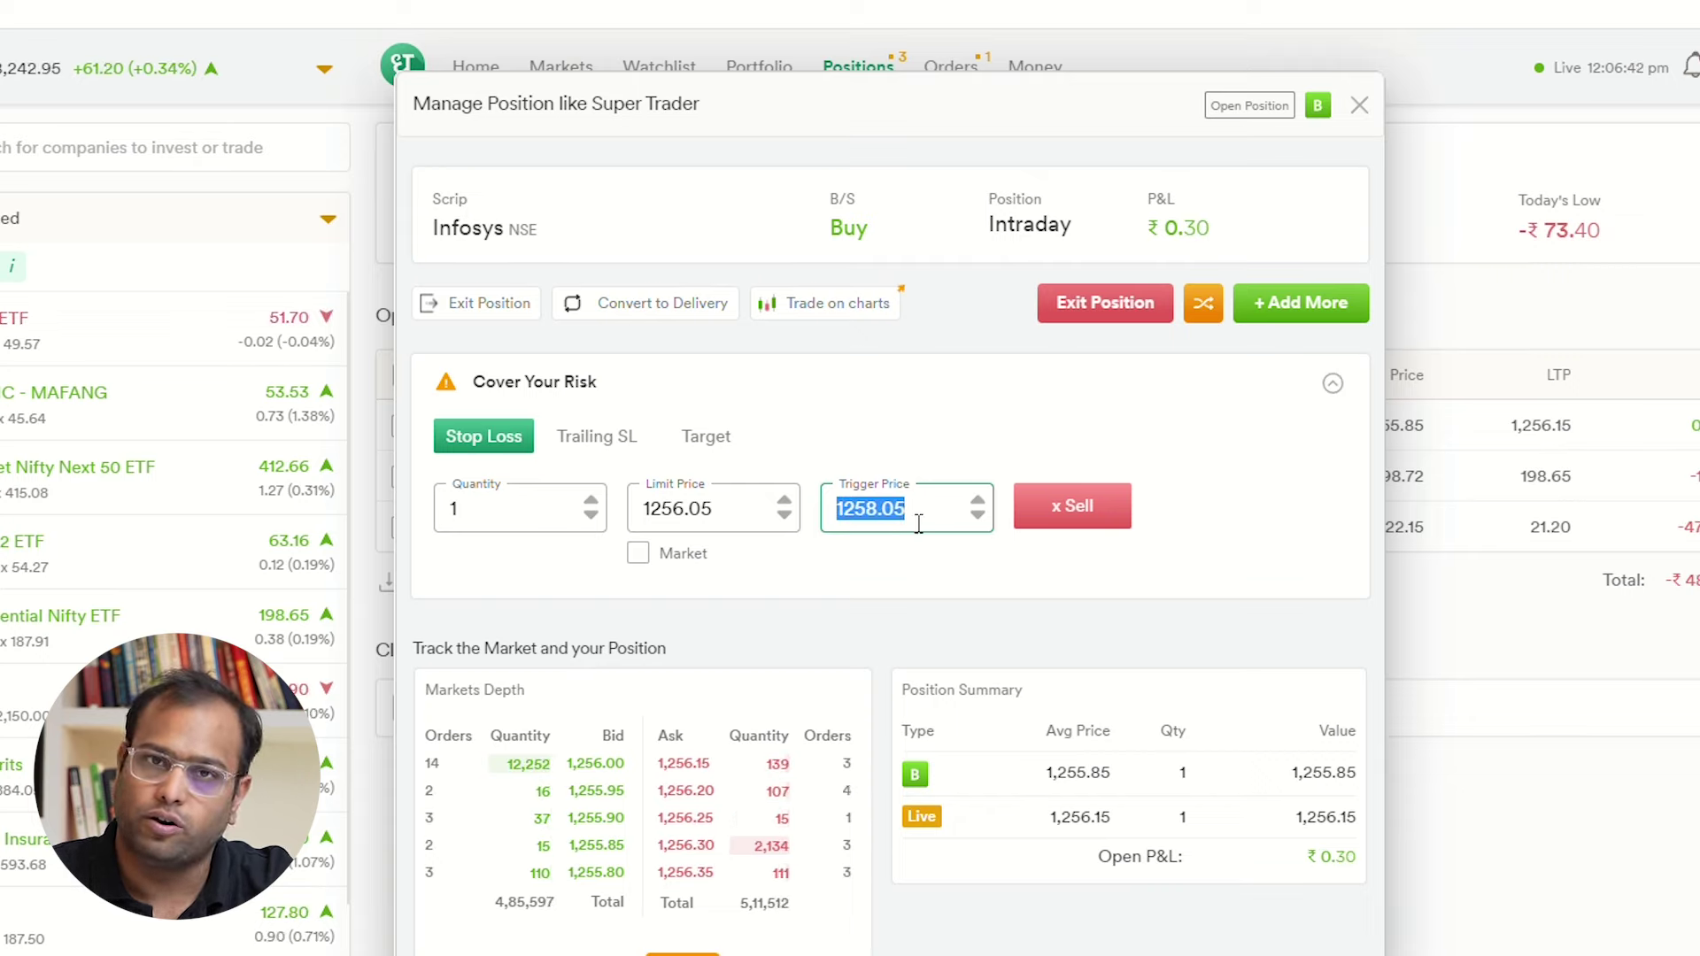
click(639, 555)
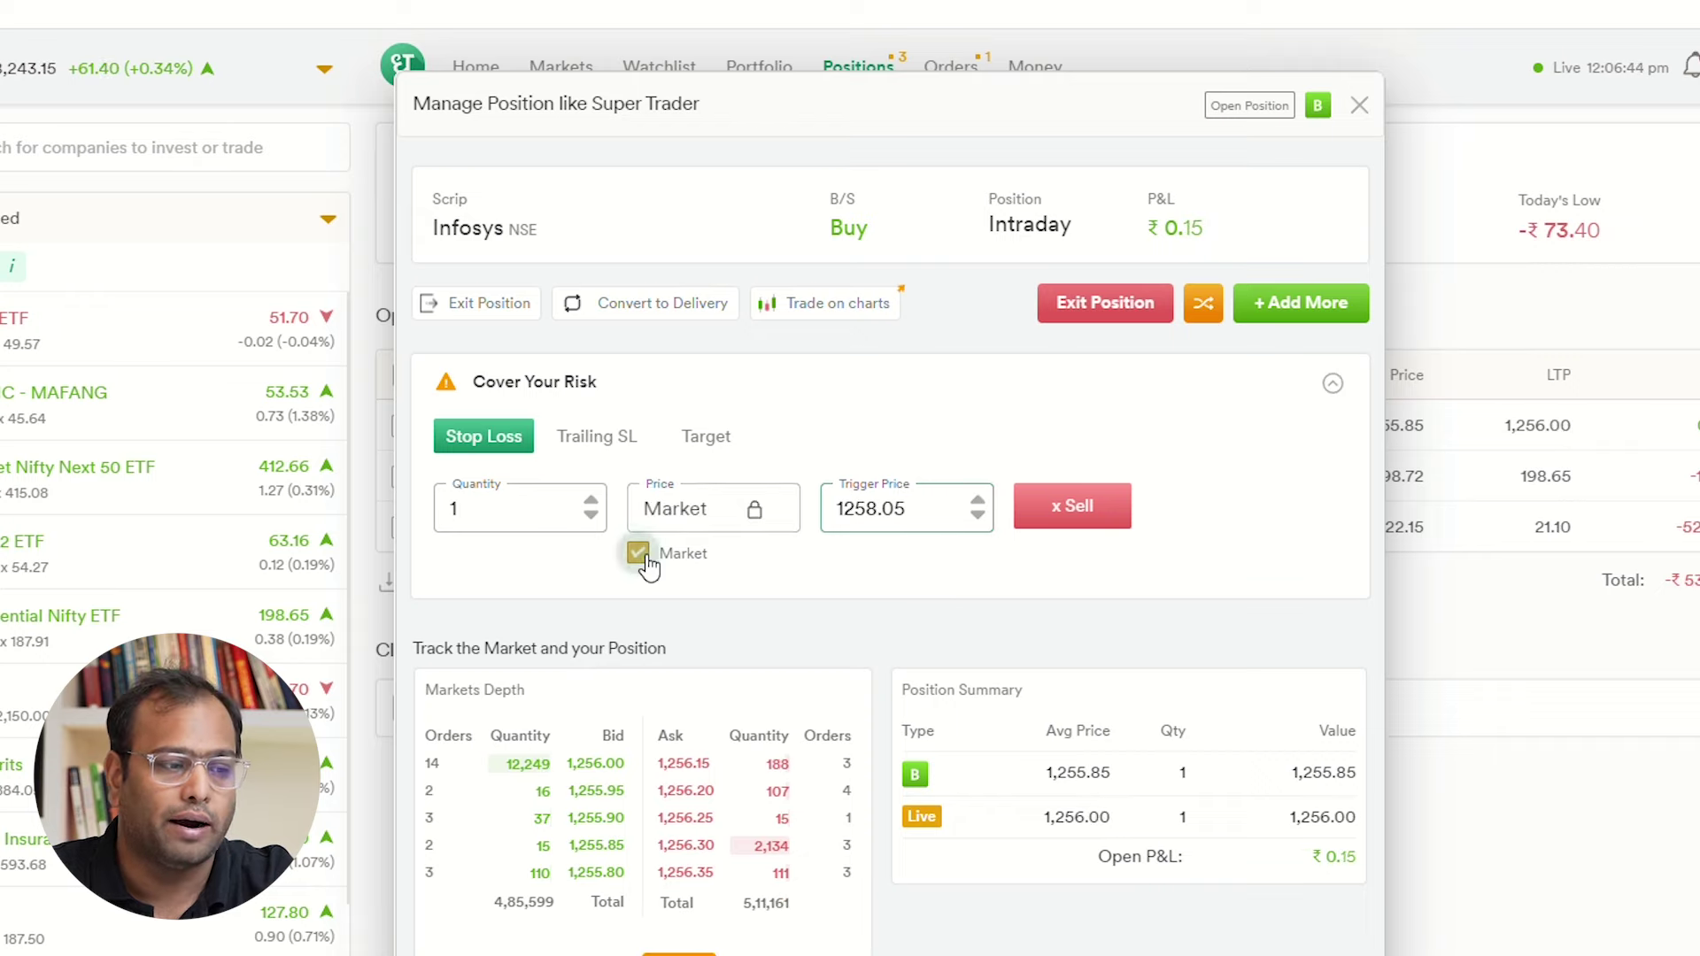
click(638, 555)
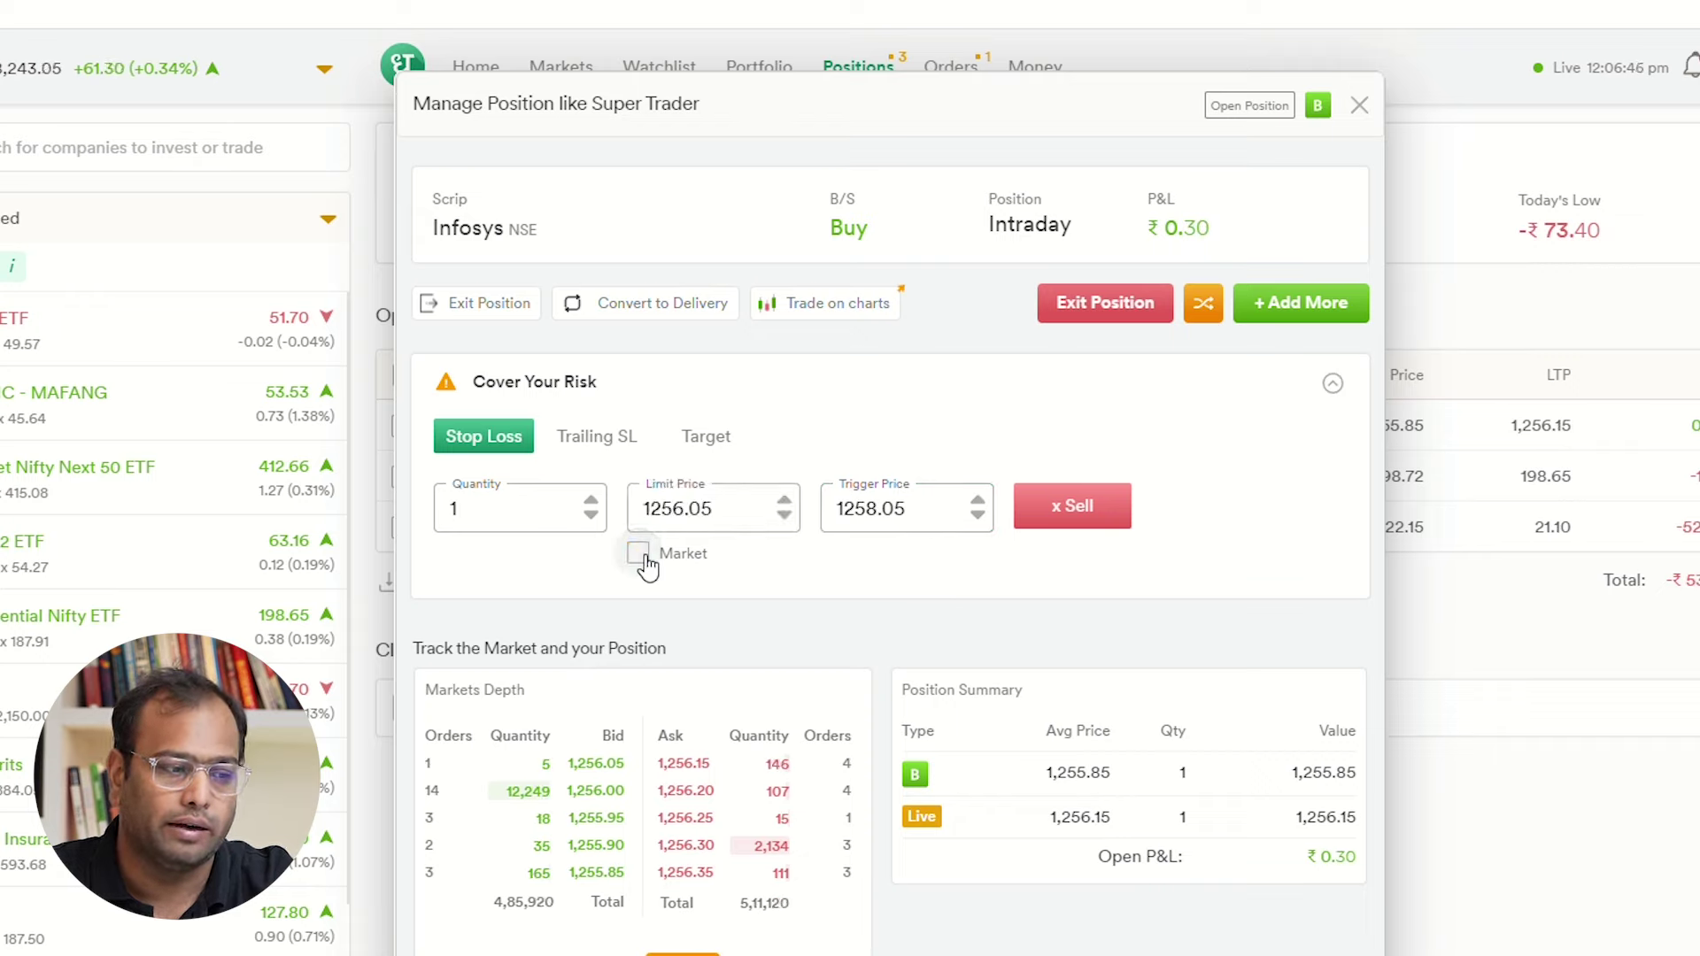
click(638, 554)
click(639, 554)
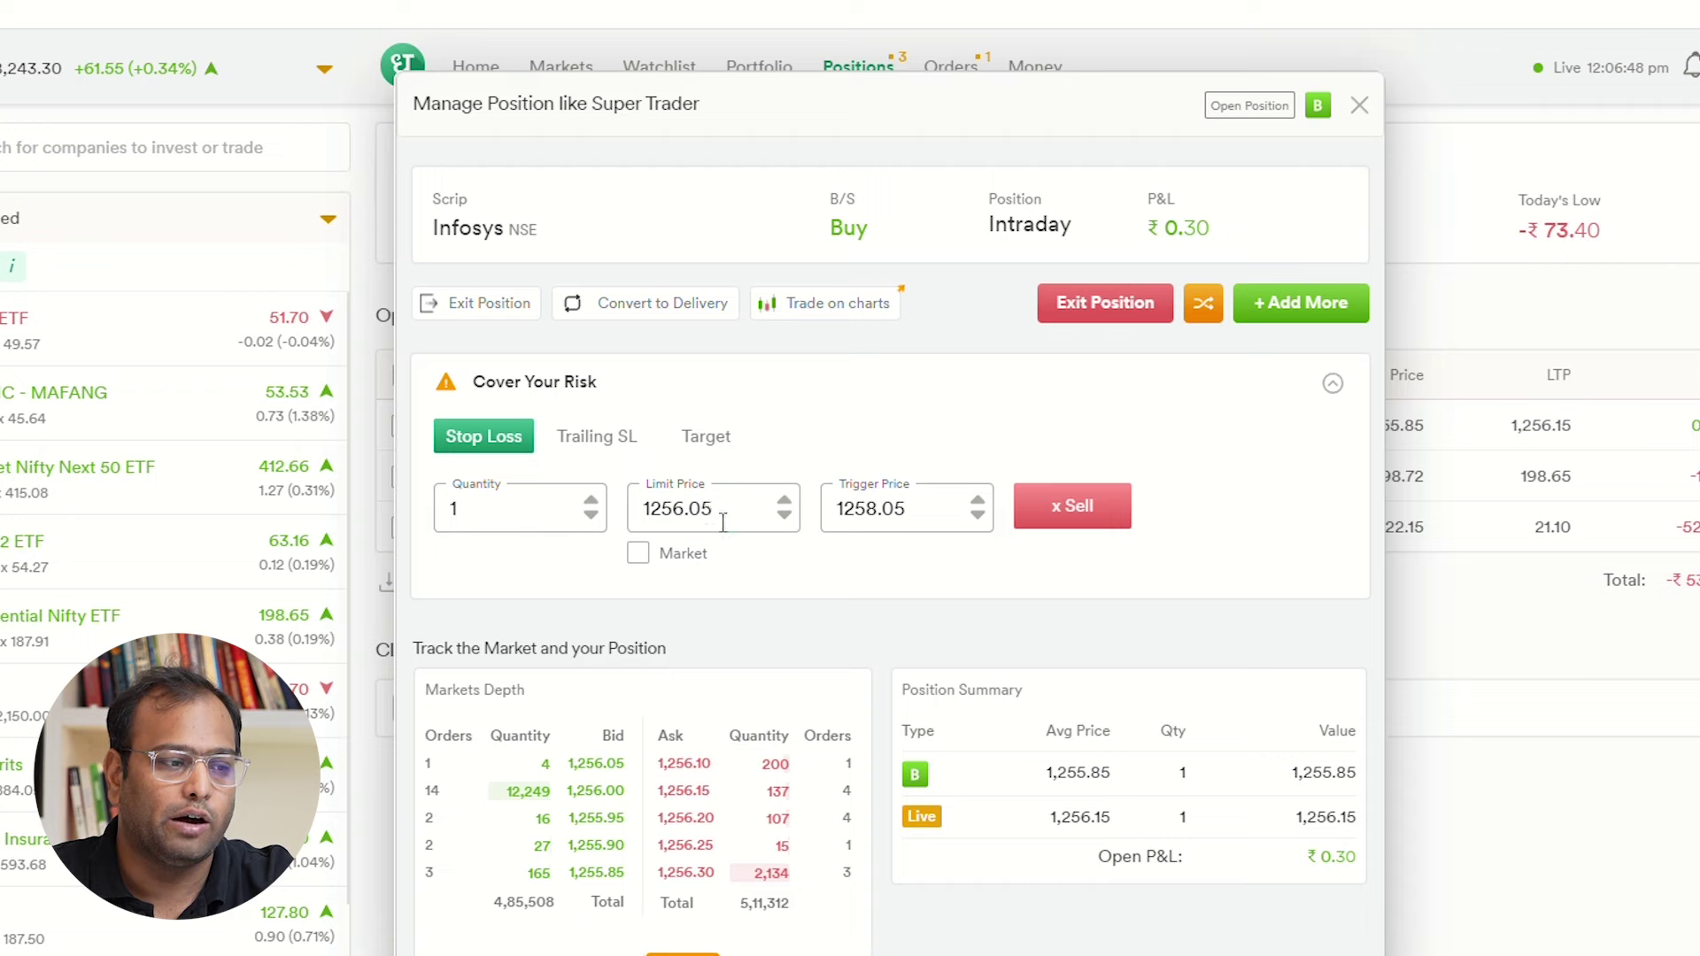
double_click(724, 523)
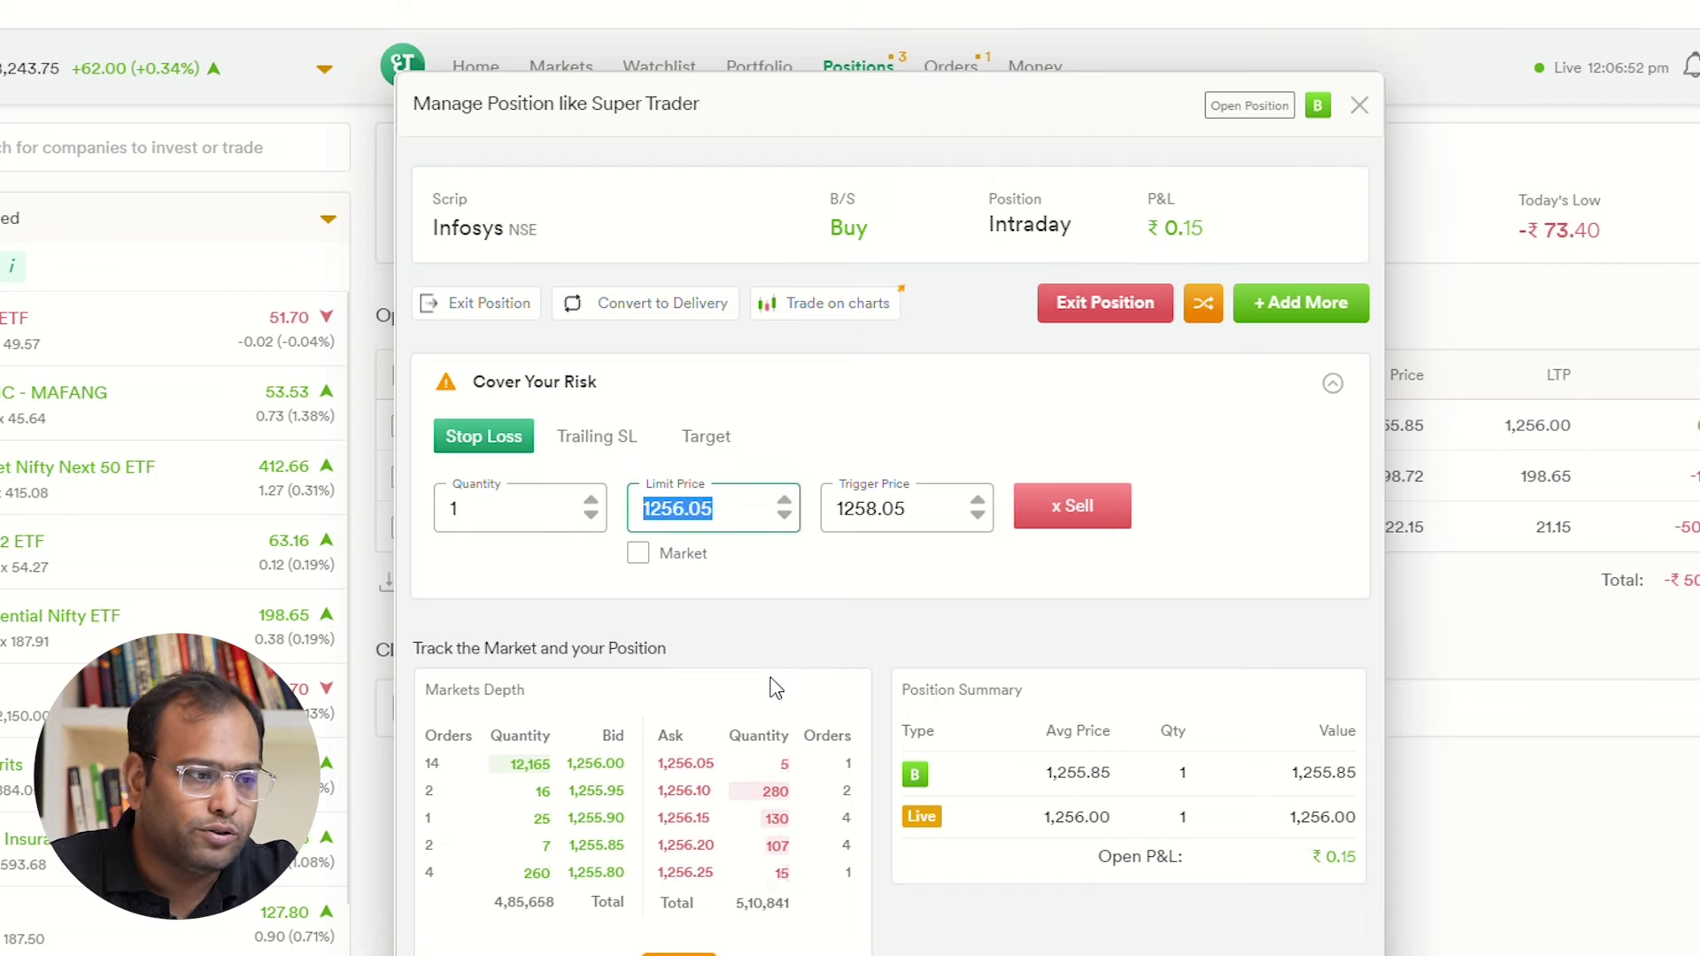
Set the Infosys stop-loss to trigger 1250, limit 1248, and place it as a market sell
click(936, 100)
drag(936, 100, 773, 103)
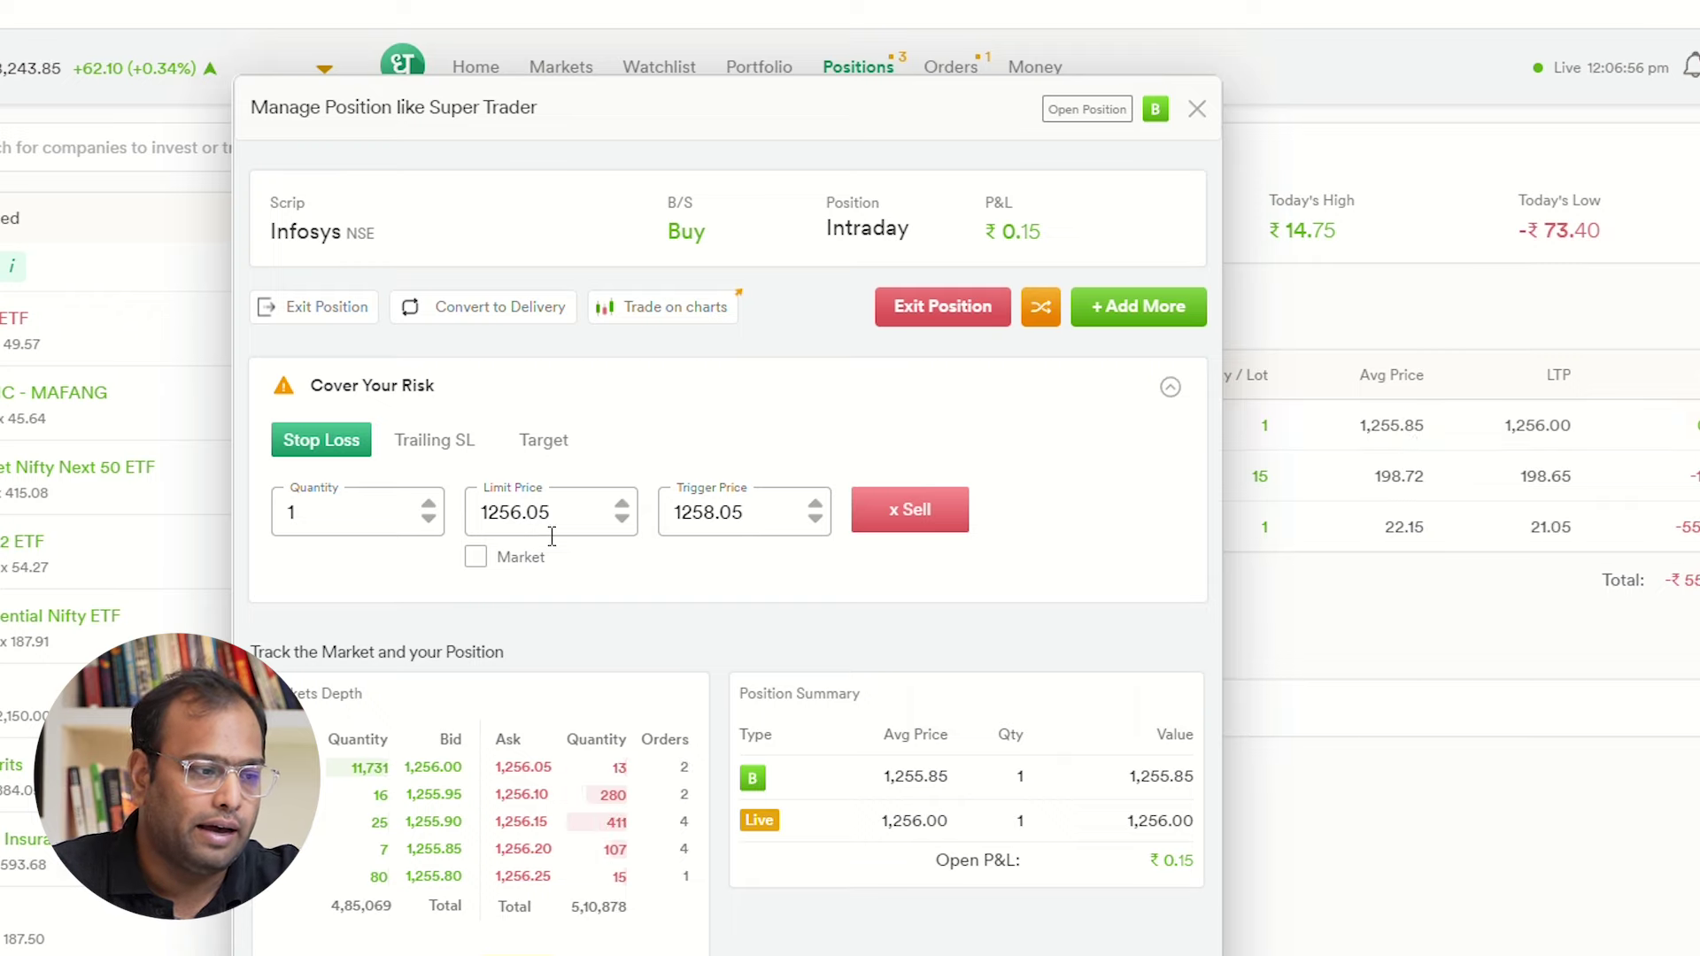
key(Tab)
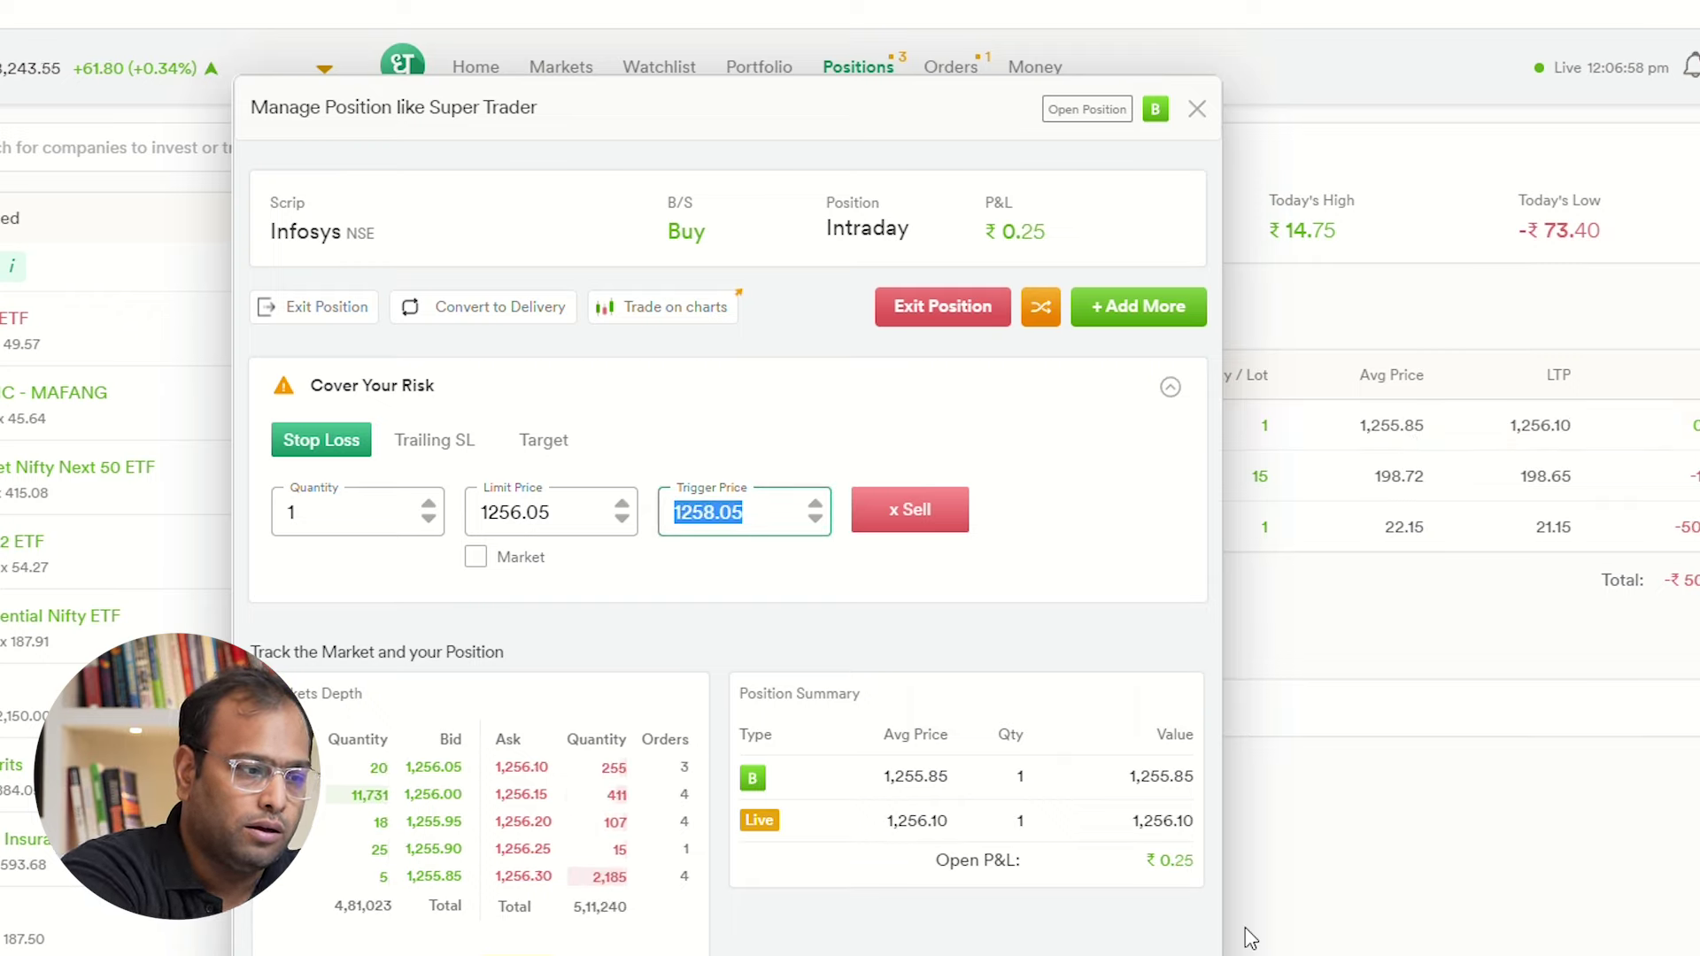
text(12)
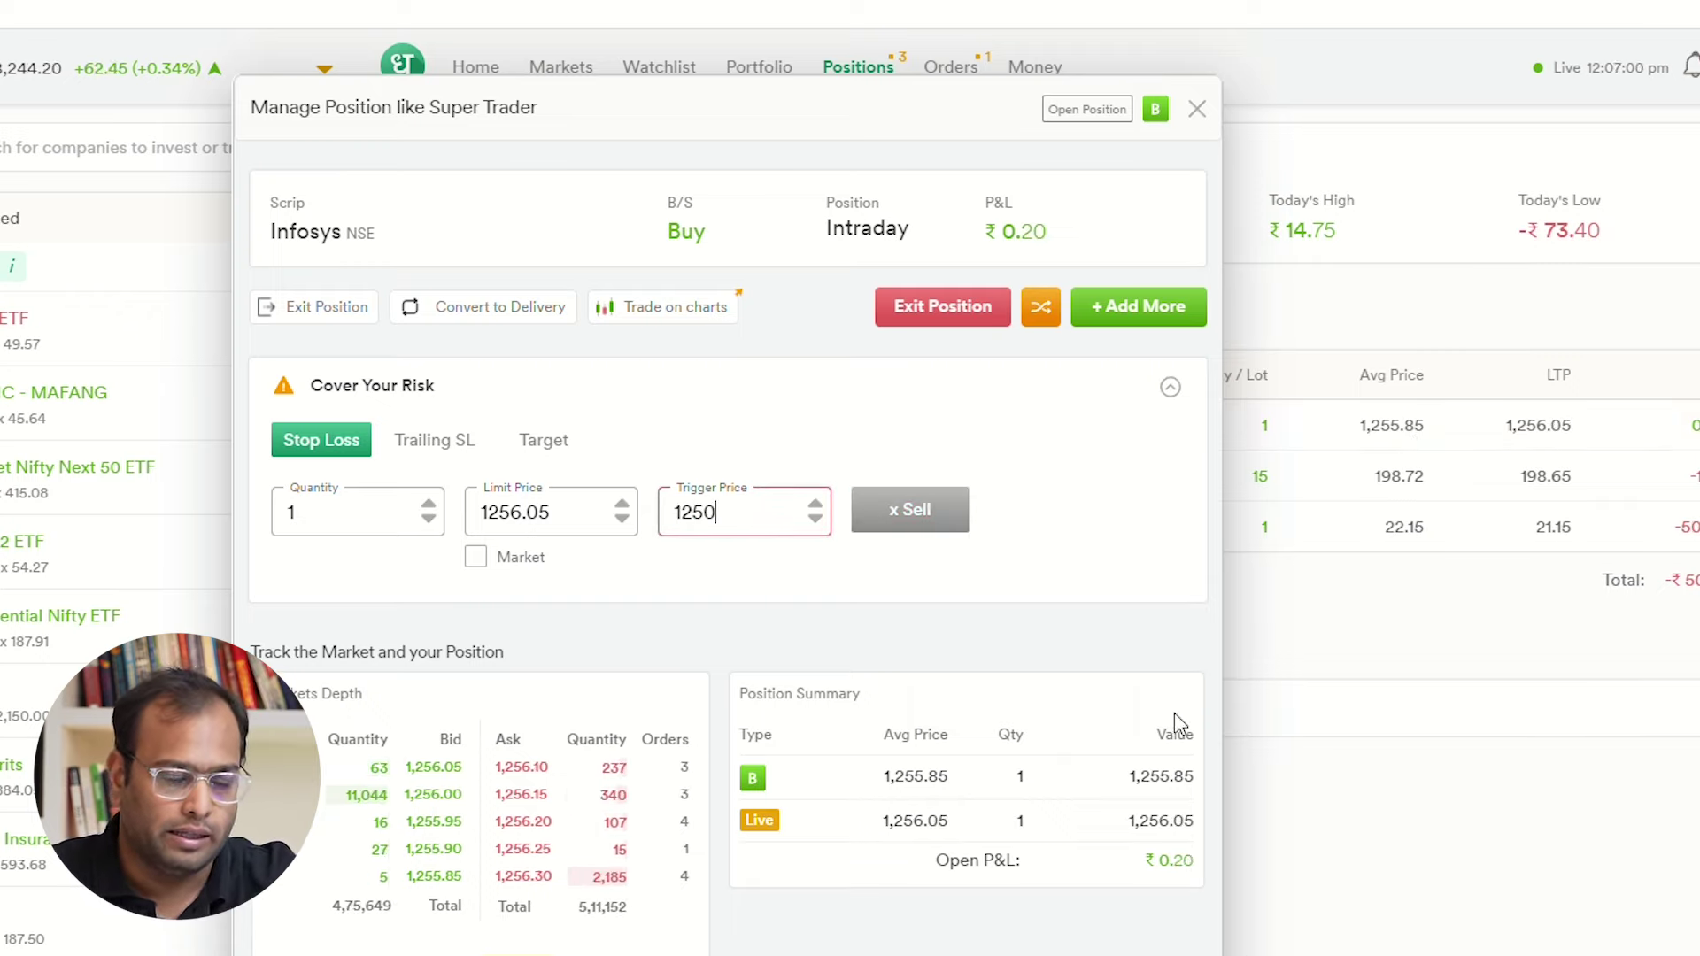
double_click(591, 525)
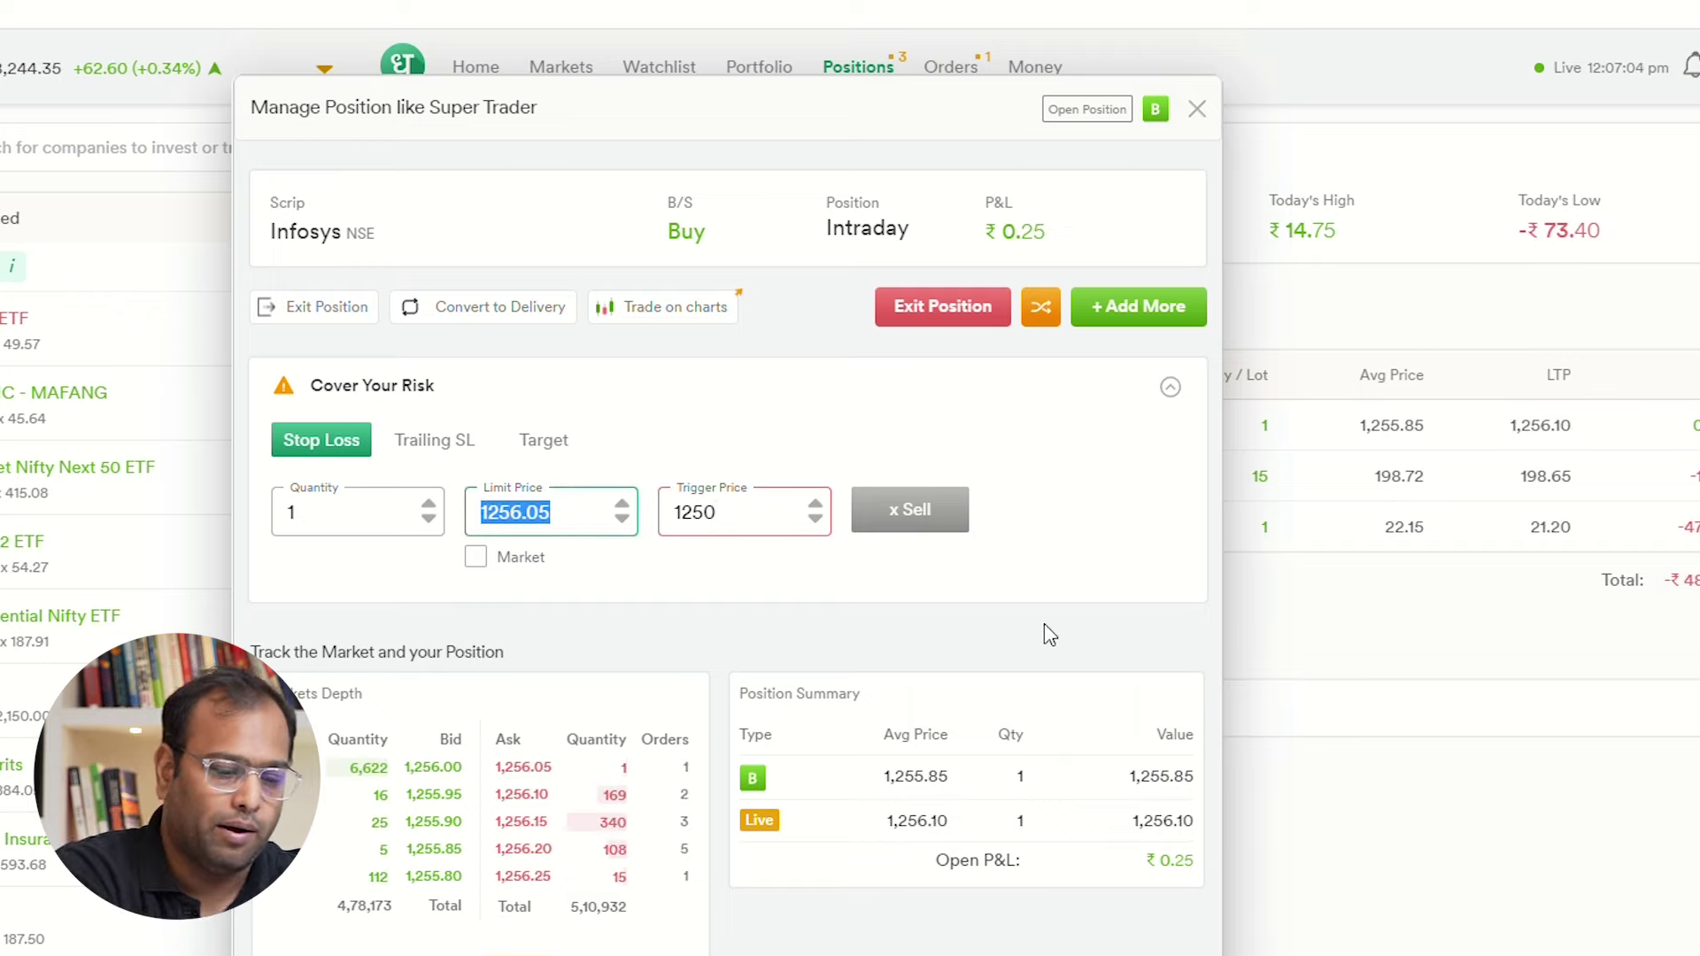
text(1248)
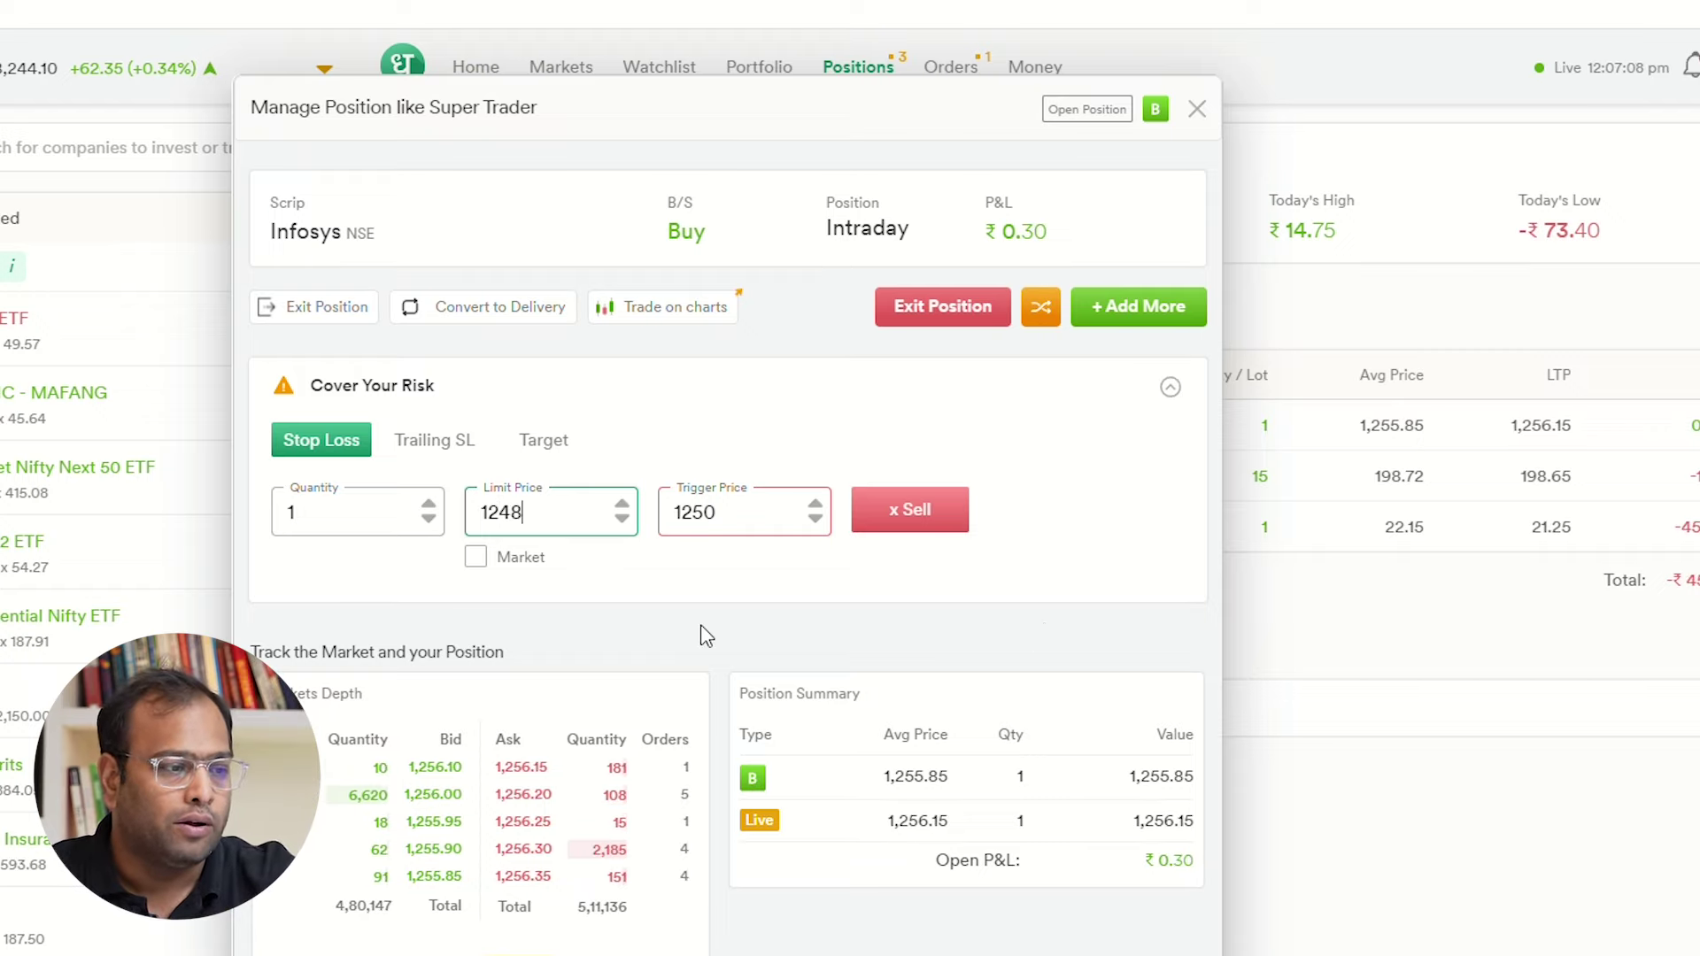
click(726, 535)
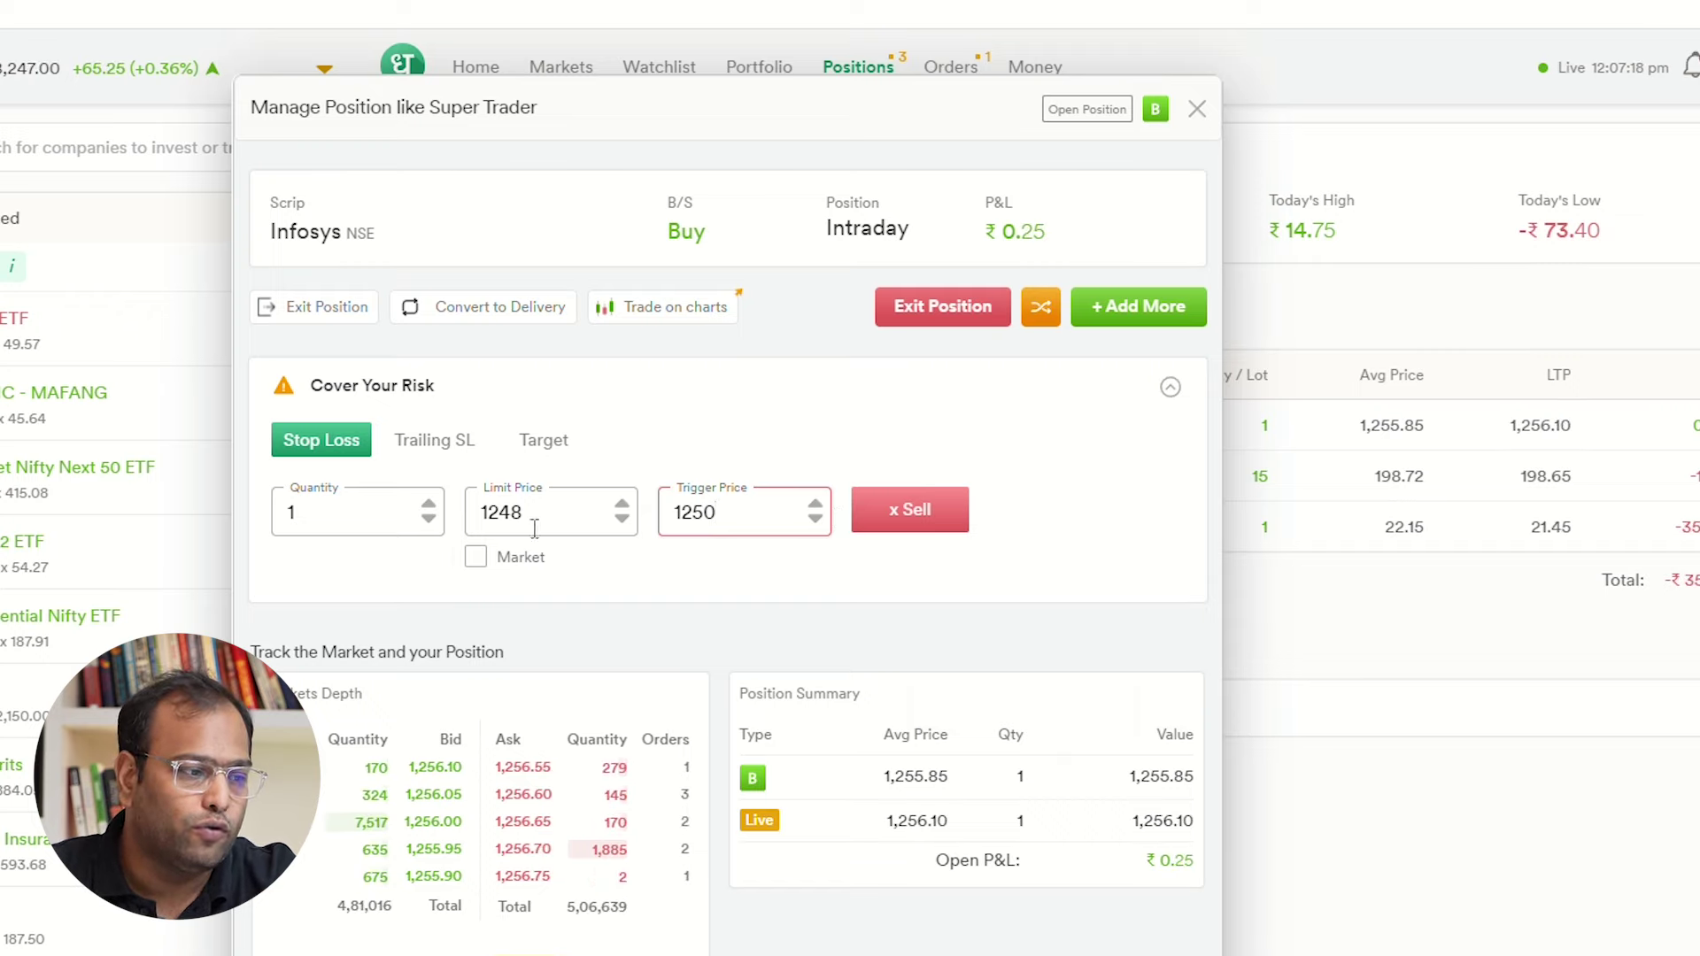
click(478, 558)
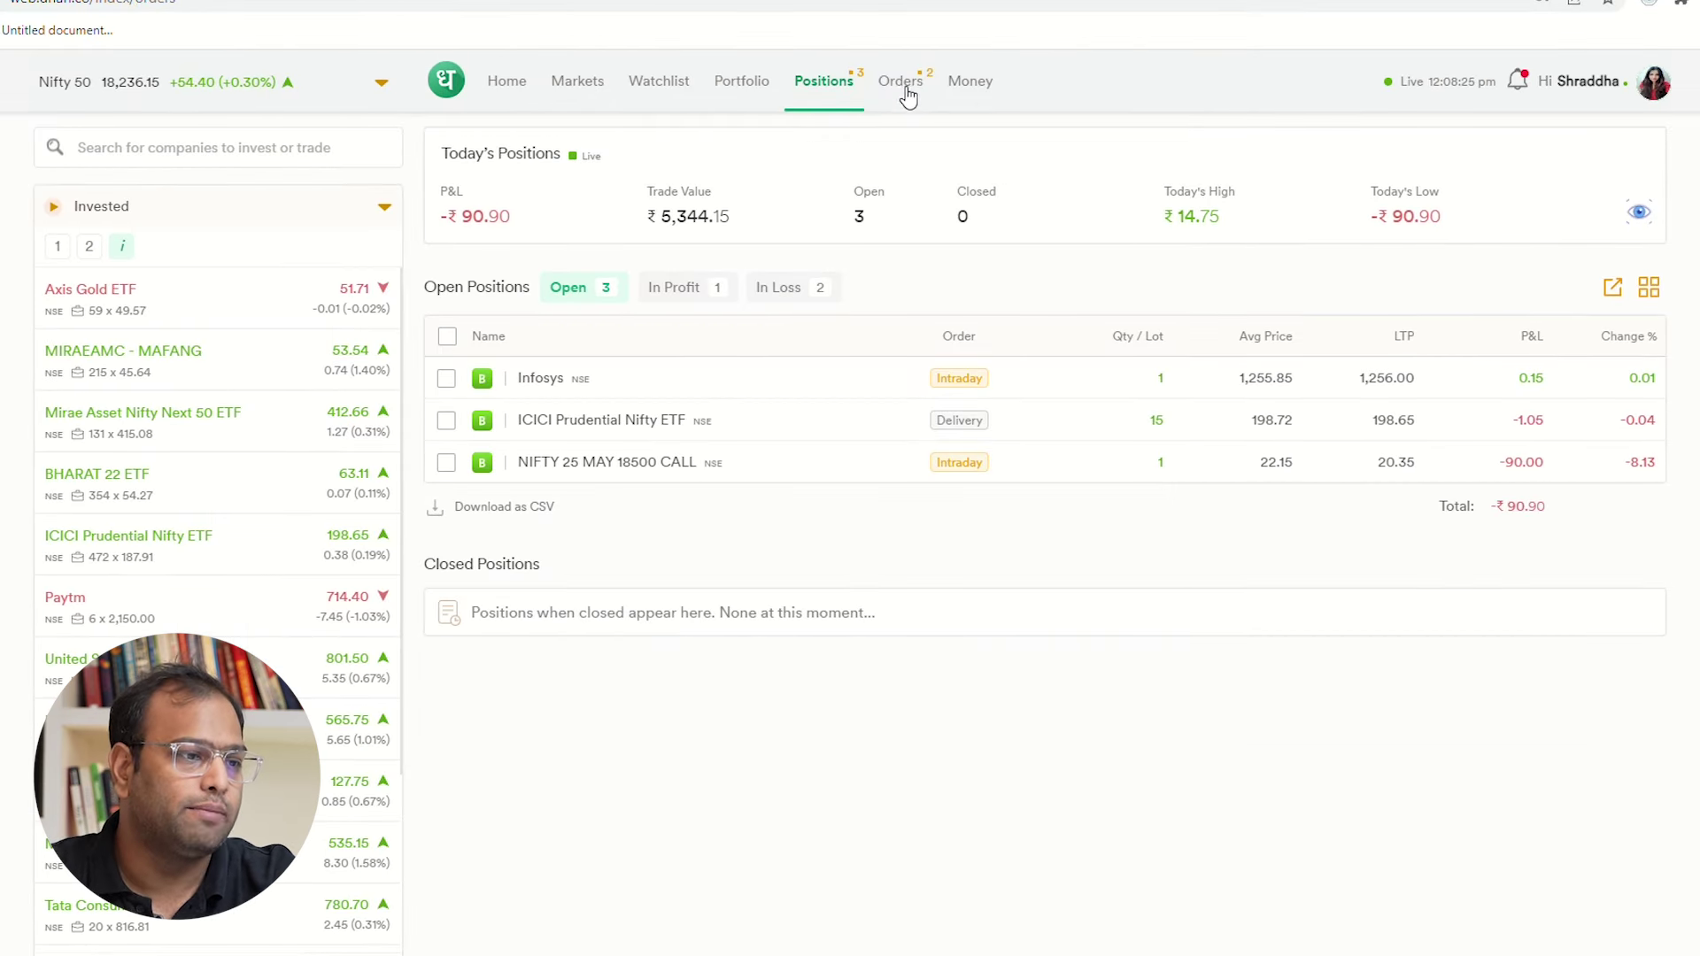
View today's orders, showing the NIFTY call and Infosys stop-loss sells as pending
click(901, 82)
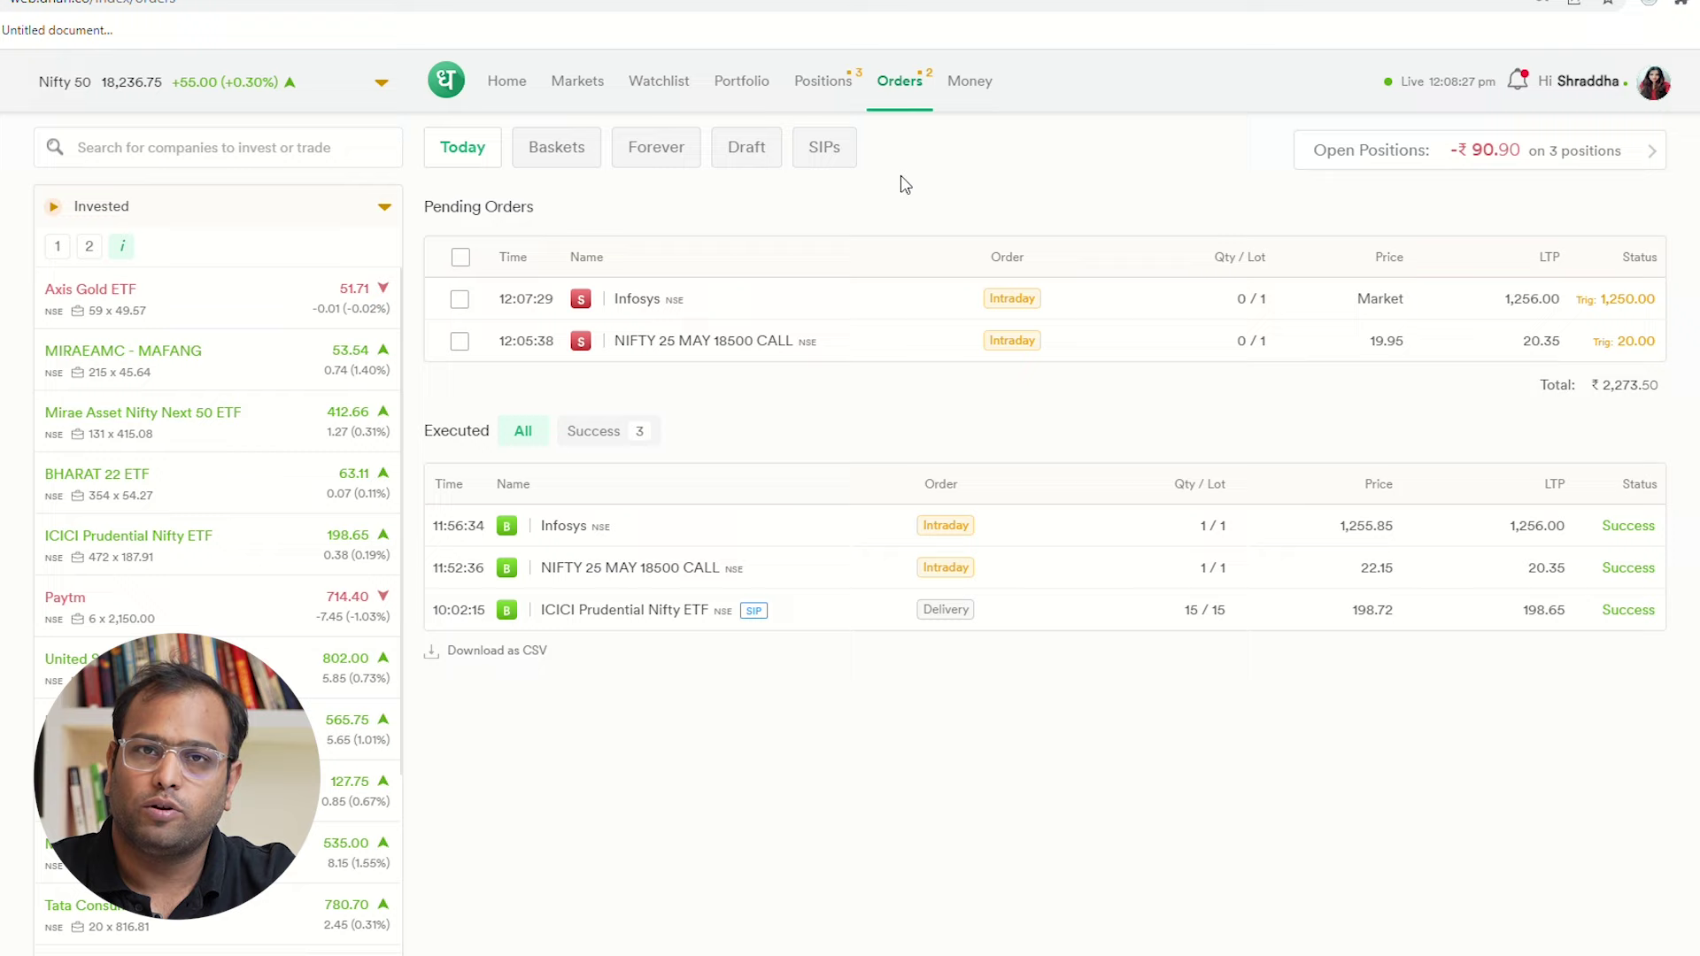